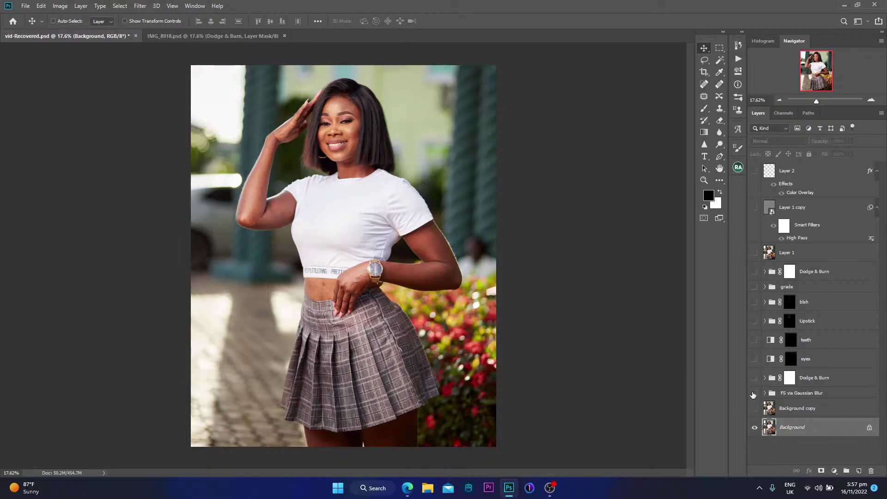
# - Show every retouching layer from Background copy up to Layer 1 copy and compare the edit with the Background layer alone
pyautogui.click(755, 408)
pyautogui.moveTo(757, 396); pyautogui.dragTo(754, 208)
pyautogui.press('ctrl')
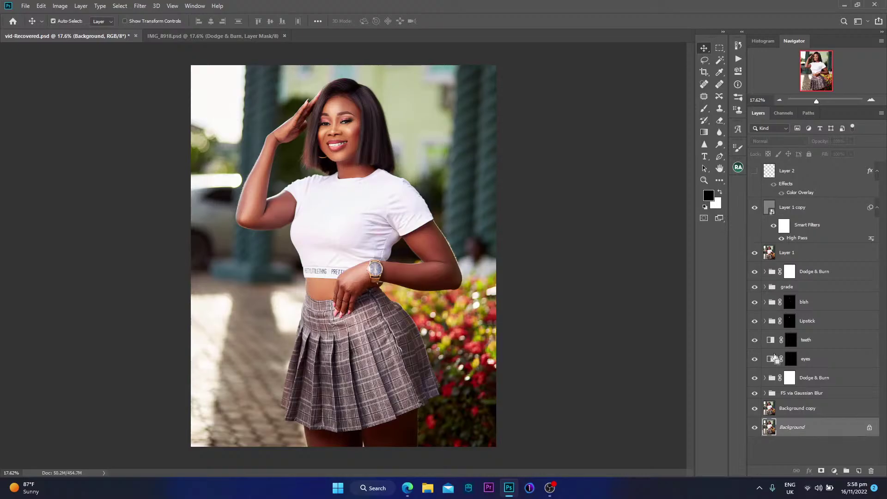
pyautogui.keyDown('alt'); pyautogui.click(756, 429); pyautogui.keyUp('alt')
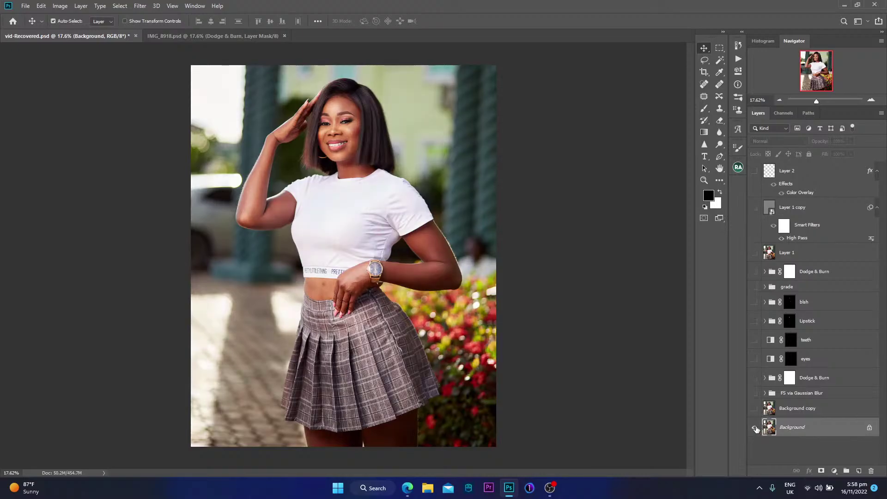
pyautogui.keyDown('alt'); pyautogui.click(756, 428); pyautogui.keyUp('alt')
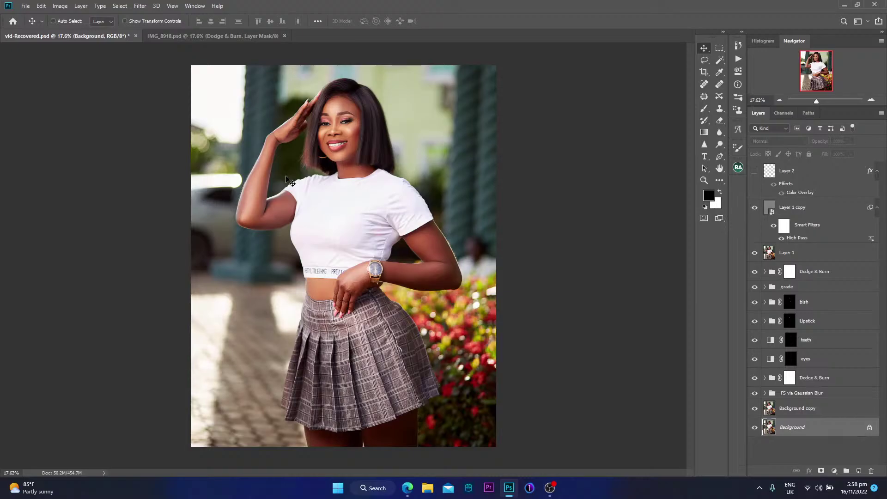
pyautogui.press('ctrl')
pyautogui.keyDown('alt'); pyautogui.click(755, 430); pyautogui.keyUp('alt')
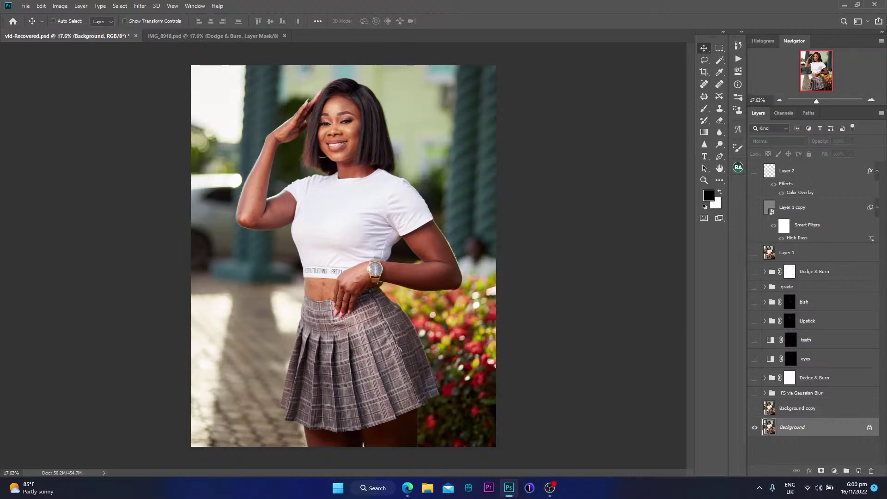
# - Select and show the Background copy layer, comparing the face with and without its skin cleanup
pyautogui.click(792, 410)
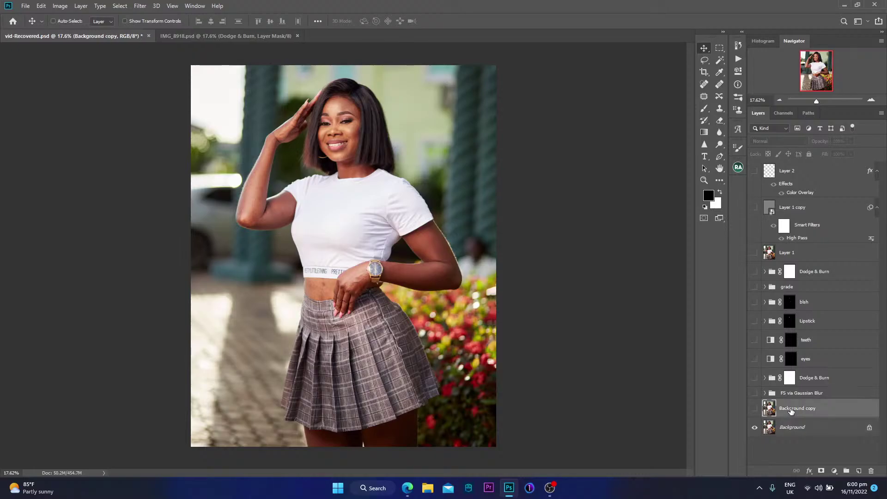
pyautogui.click(755, 410)
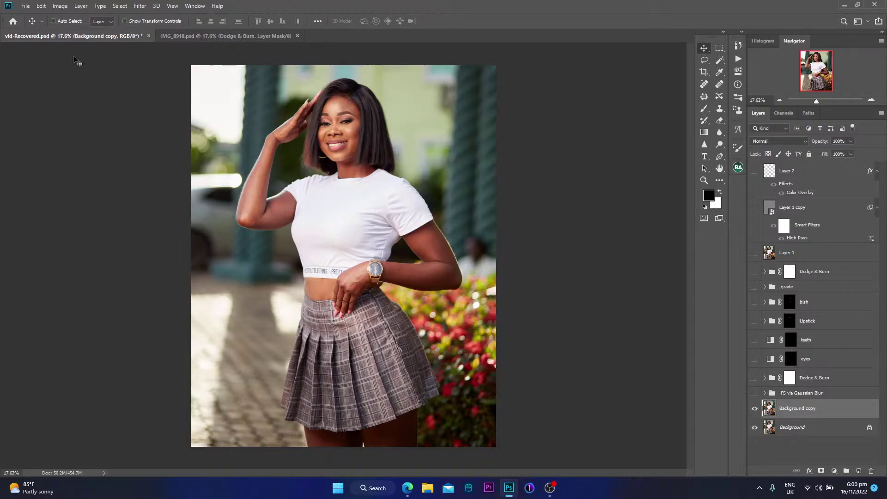
pyautogui.press('z')
pyautogui.moveTo(327, 105); pyautogui.dragTo(393, 112)
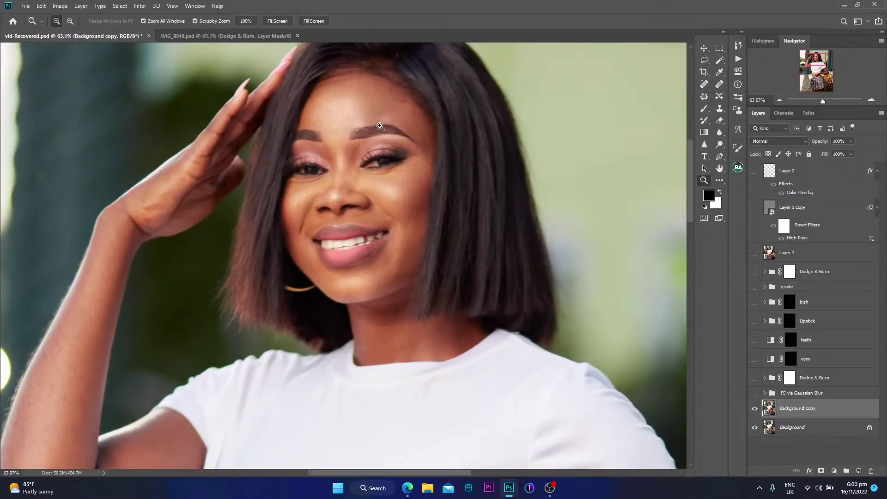
pyautogui.press('v')
pyautogui.click(754, 409)
pyautogui.click(754, 409)
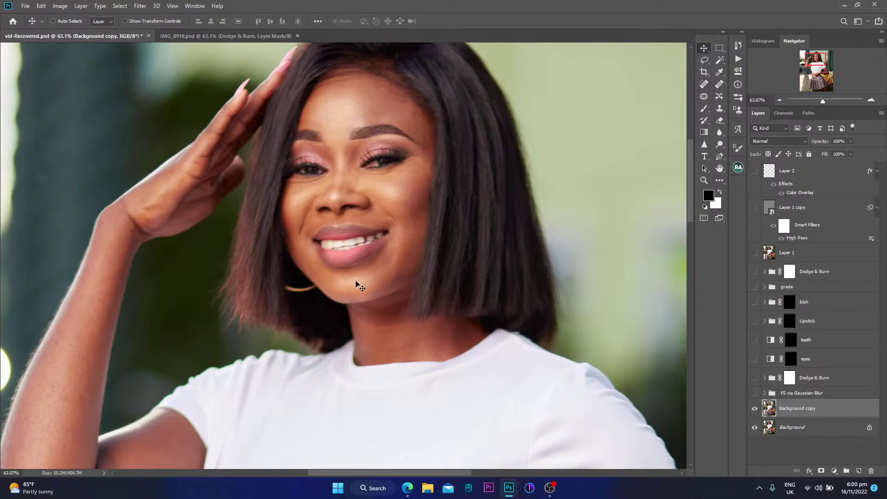
pyautogui.click(755, 410)
pyautogui.click(755, 410)
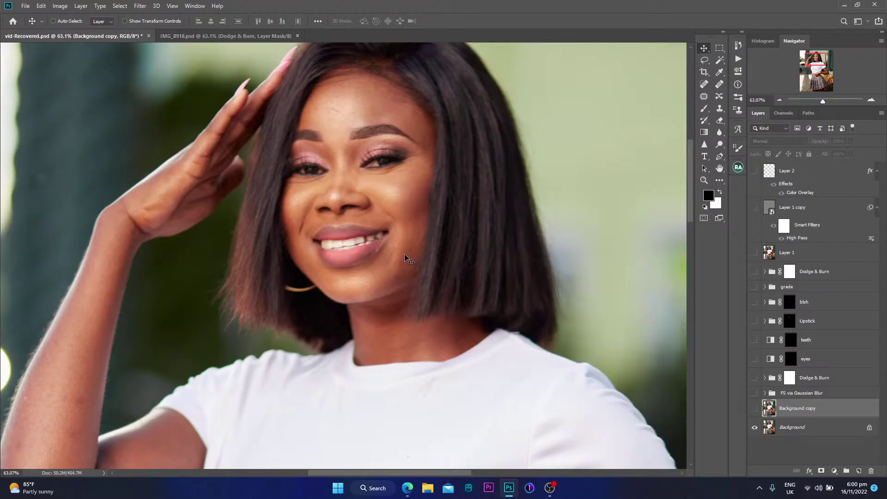
pyautogui.click(756, 410)
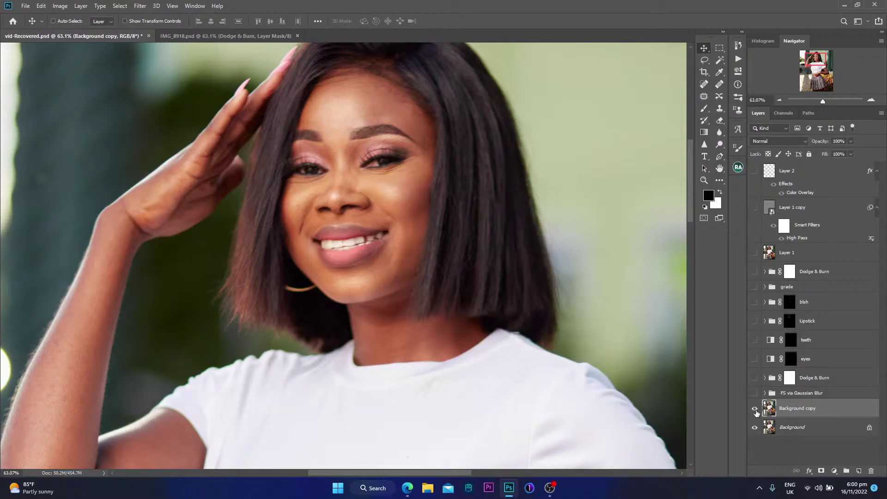
# - Compare the skin around the waist and the hand with the Background copy layer off and on
pyautogui.moveTo(371, 341); pyautogui.dragTo(444, 272)
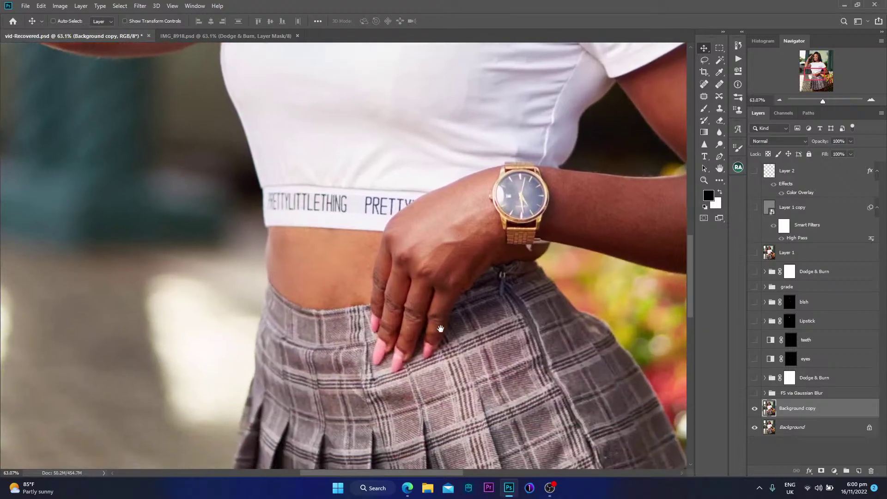
pyautogui.moveTo(440, 331); pyautogui.dragTo(442, 318)
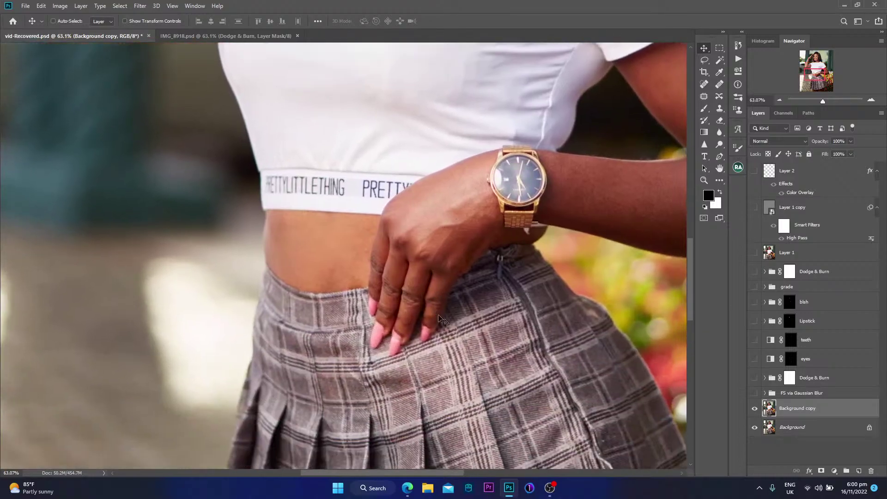
pyautogui.click(754, 410)
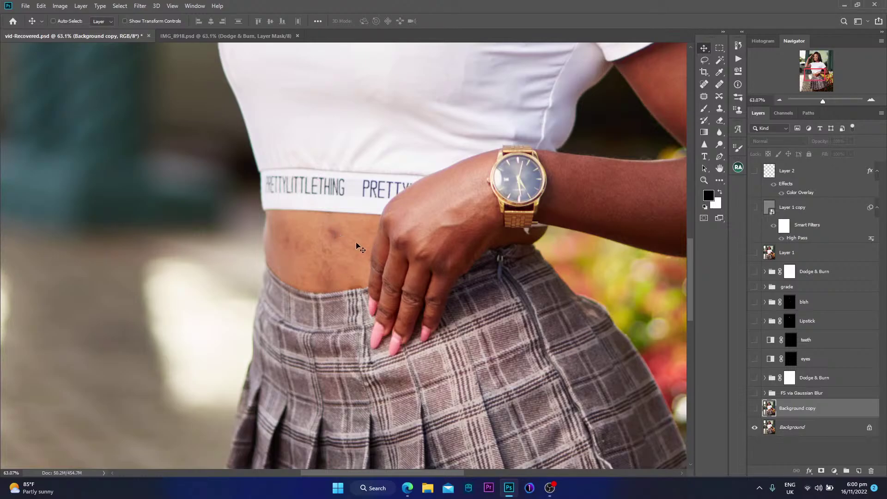
pyautogui.click(754, 409)
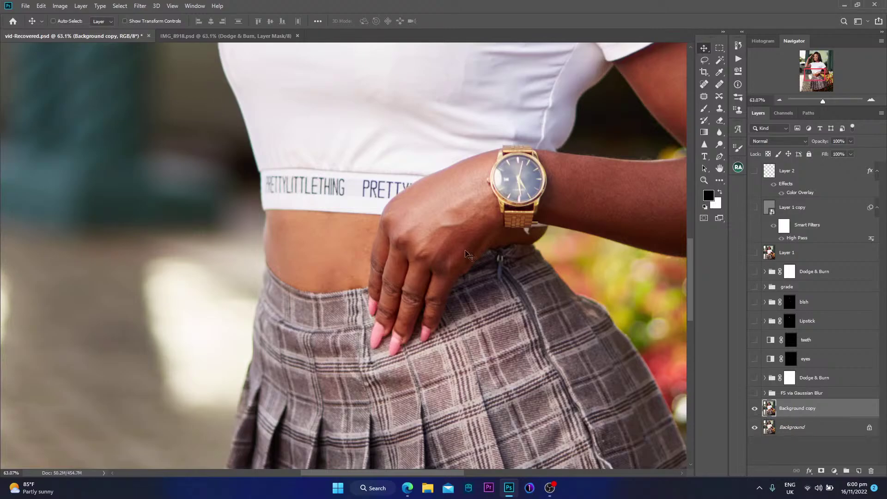
# - Compare the raised arm and elbow with the Background copy layer hidden and shown
pyautogui.moveTo(199, 102); pyautogui.dragTo(449, 434)
pyautogui.moveTo(473, 257); pyautogui.dragTo(475, 294)
pyautogui.click(755, 409)
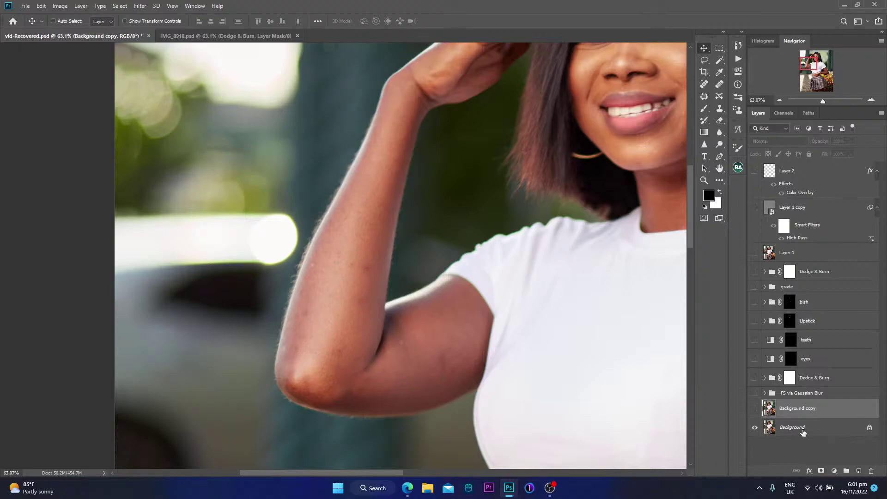
pyautogui.click(755, 408)
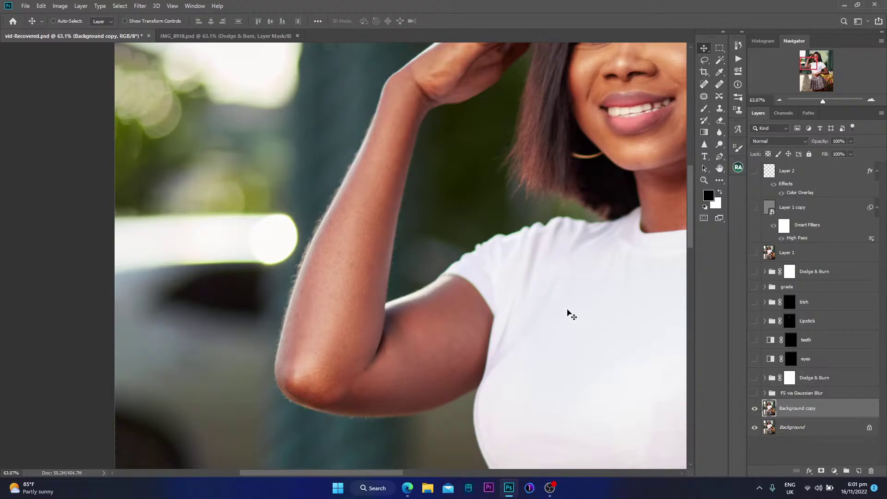
pyautogui.scroll(-5, 586, 258)
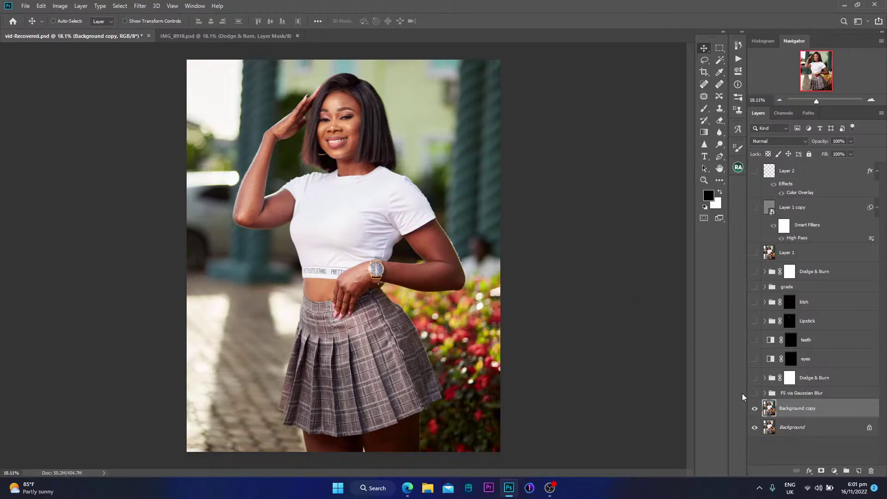
# - View the retouching actions offered by the Beauty Retouch v3.3 plugin and hide the plugin again
pyautogui.click(736, 169)
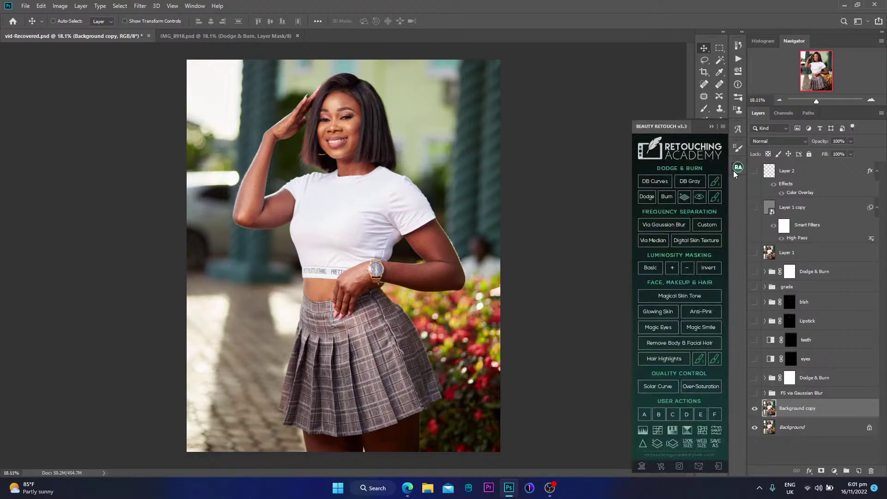
pyautogui.click(715, 129)
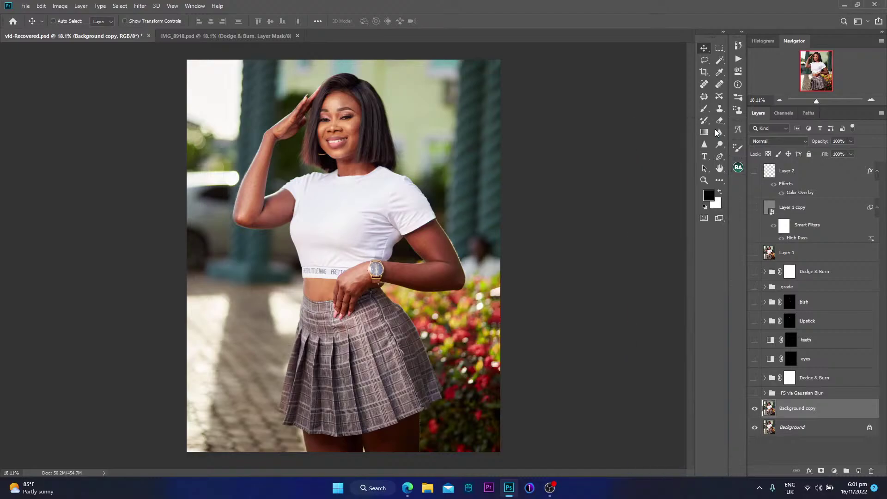
# - Make the FS via Gaussian Blur group visible and select it
pyautogui.click(756, 393)
pyautogui.click(755, 393)
pyautogui.click(755, 393)
pyautogui.click(791, 394)
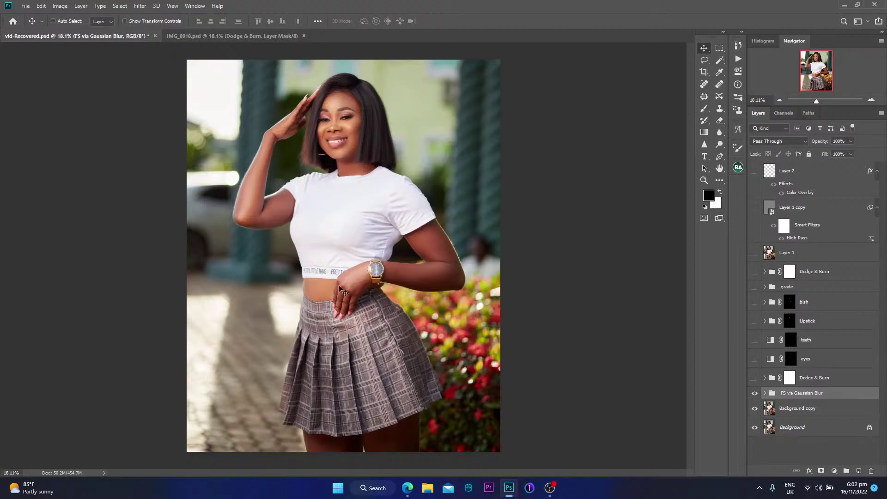
# - Inspect the skin smoothing on the face, arms and waist, comparing it with the FS via Gaussian Blur group off and on
pyautogui.press('z')
pyautogui.moveTo(309, 143); pyautogui.dragTo(426, 217)
pyautogui.press('v')
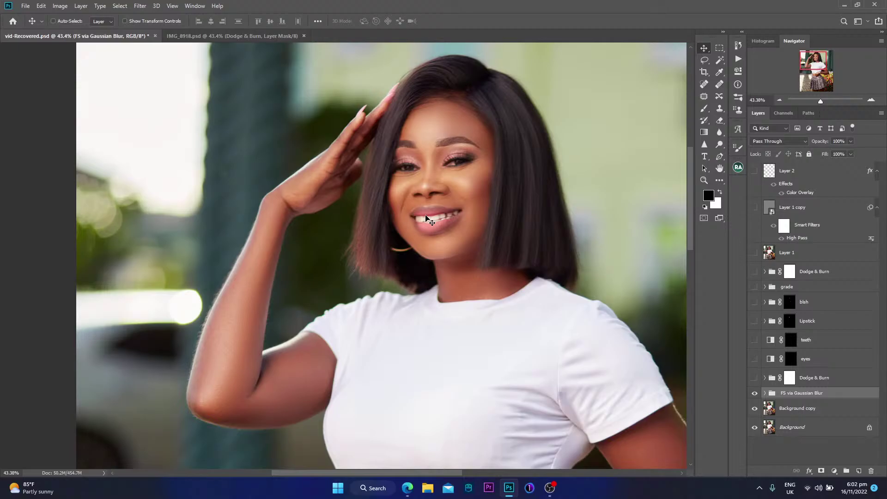
pyautogui.scroll(-5, 527, 321)
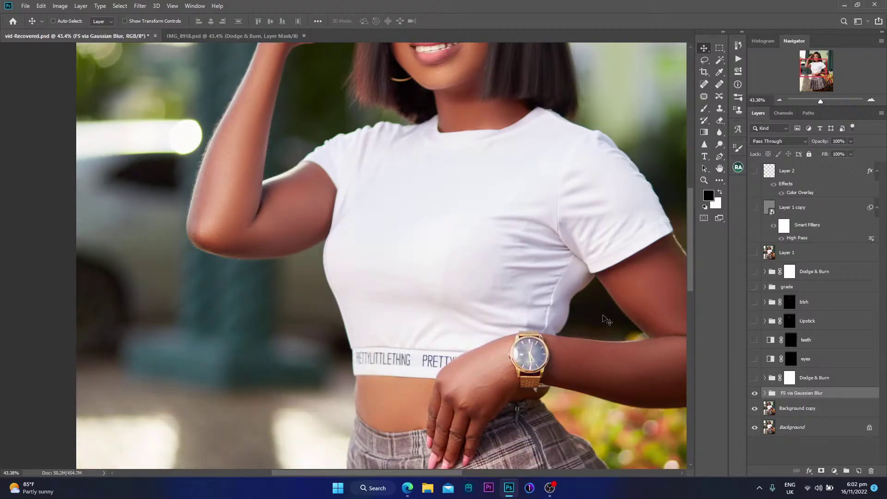
pyautogui.scroll(5, 480, 149)
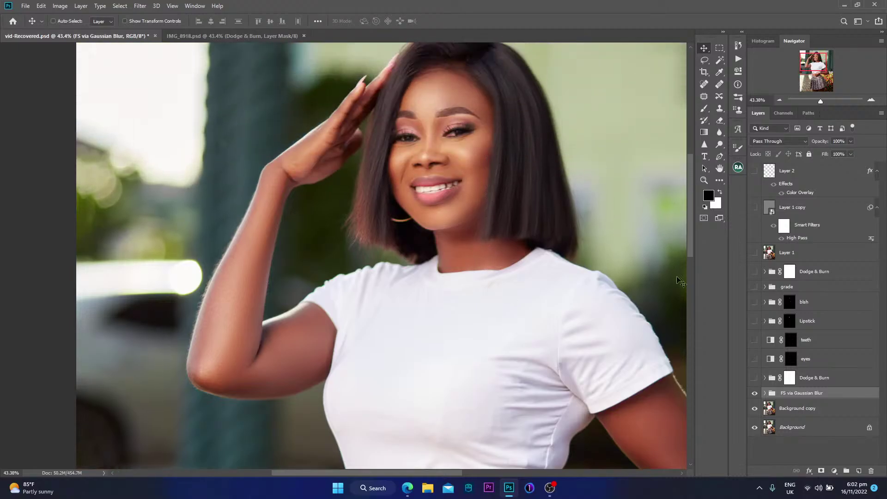
pyautogui.click(755, 394)
pyautogui.click(755, 393)
pyautogui.hotkey('alt', 'Tab')
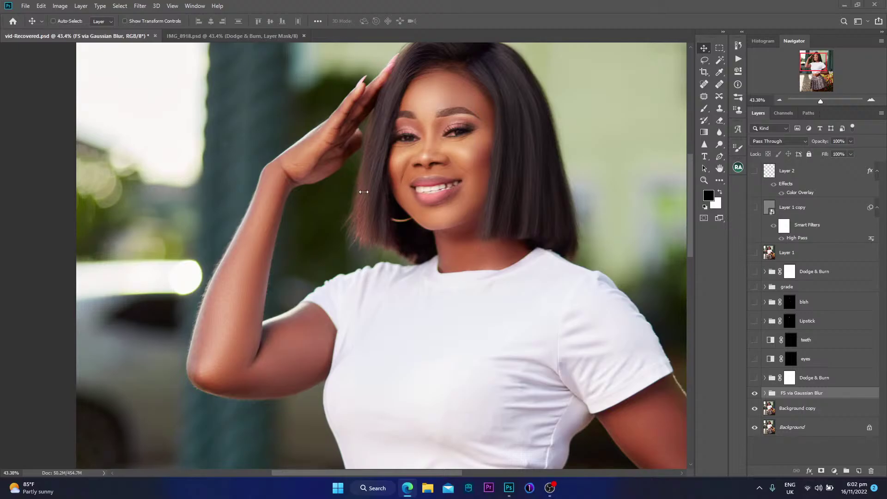
# - Show the Dodge & Burn group directly above FS via Gaussian Blur and check its effect on the face up close
pyautogui.click(756, 379)
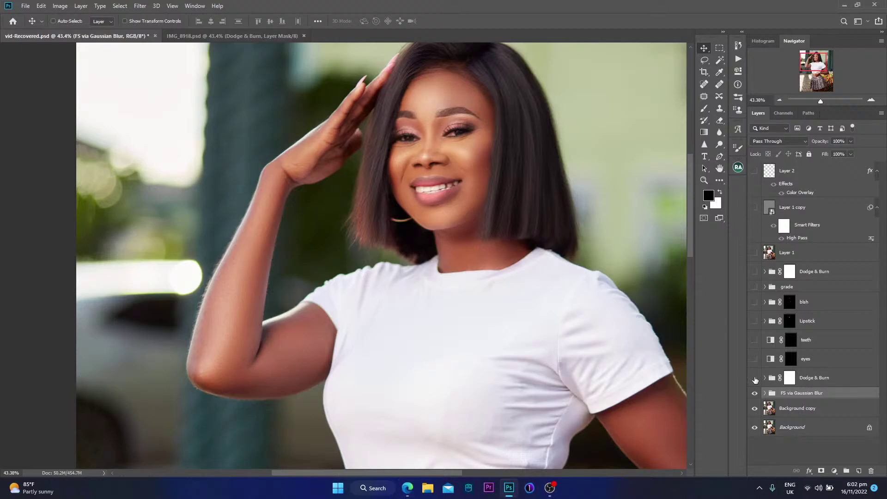
pyautogui.scroll(3, 584, 241)
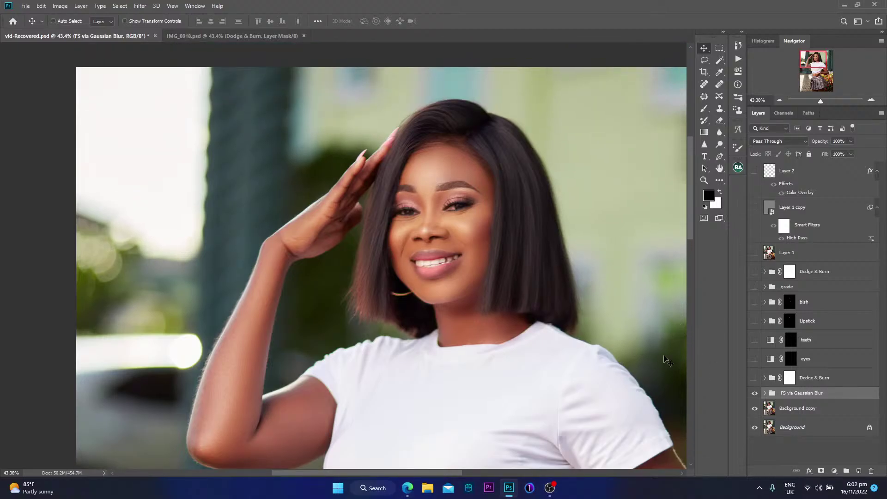
pyautogui.press('z')
pyautogui.click(482, 253)
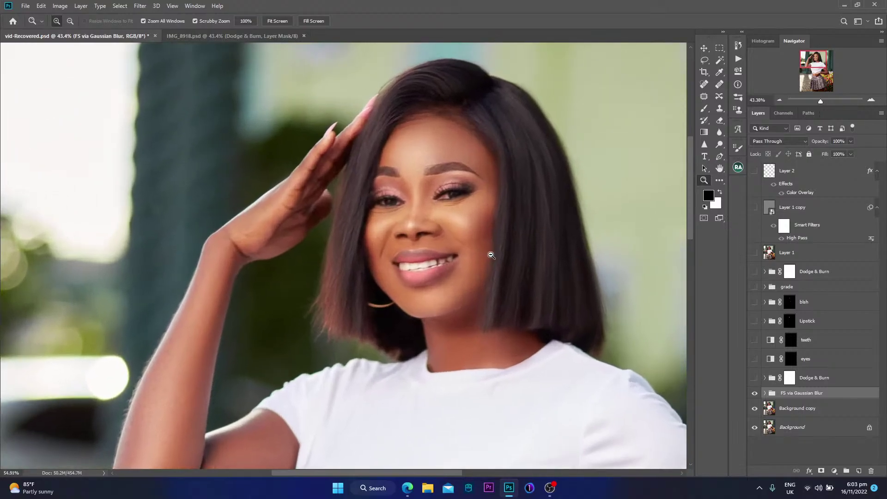
pyautogui.press('v')
pyautogui.click(754, 378)
pyautogui.click(755, 378)
pyautogui.click(754, 378)
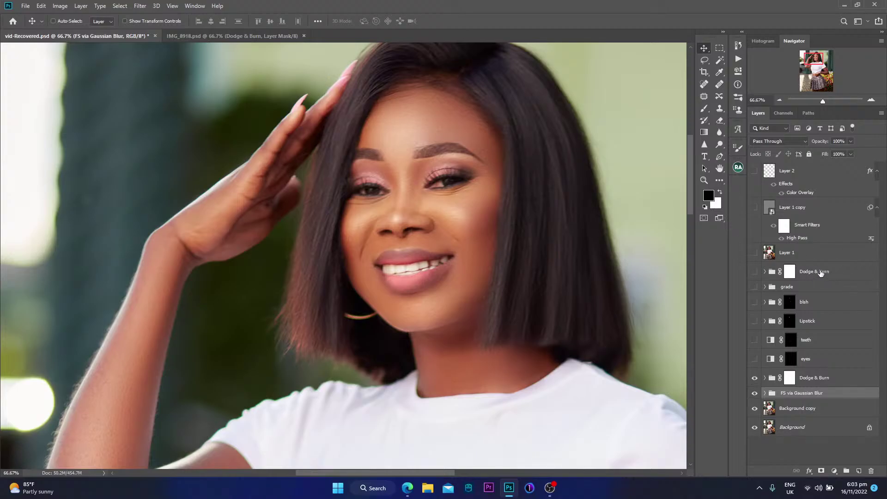
# - Compare the facial highlights and shadows with the lower Dodge & Burn group hidden and shown
pyautogui.click(754, 379)
pyautogui.click(755, 380)
pyautogui.click(755, 380)
pyautogui.click(756, 378)
pyautogui.click(755, 378)
# - Select and show the eyes adjustment layer, comparing the eyes with and without it
pyautogui.click(822, 365)
pyautogui.click(755, 360)
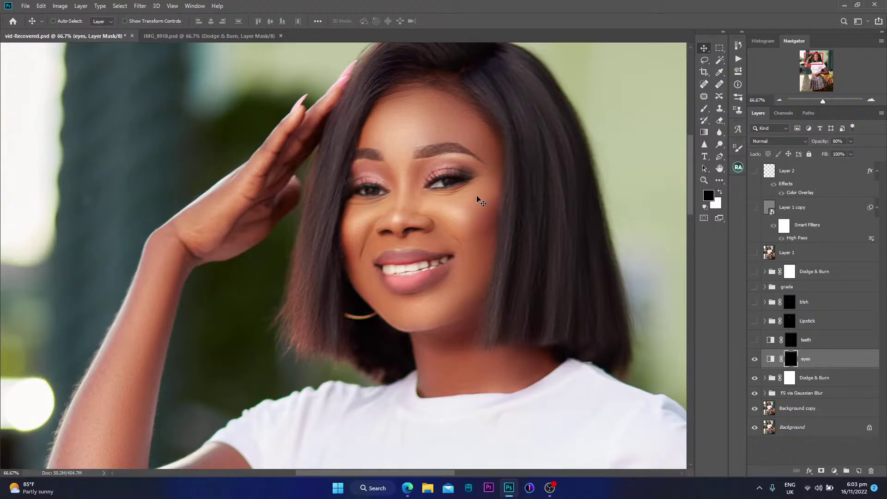
pyautogui.click(755, 359)
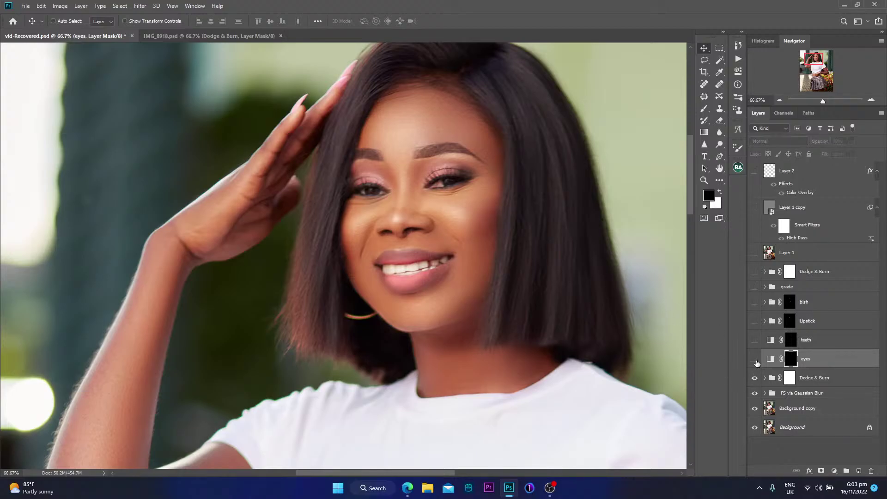
pyautogui.click(755, 359)
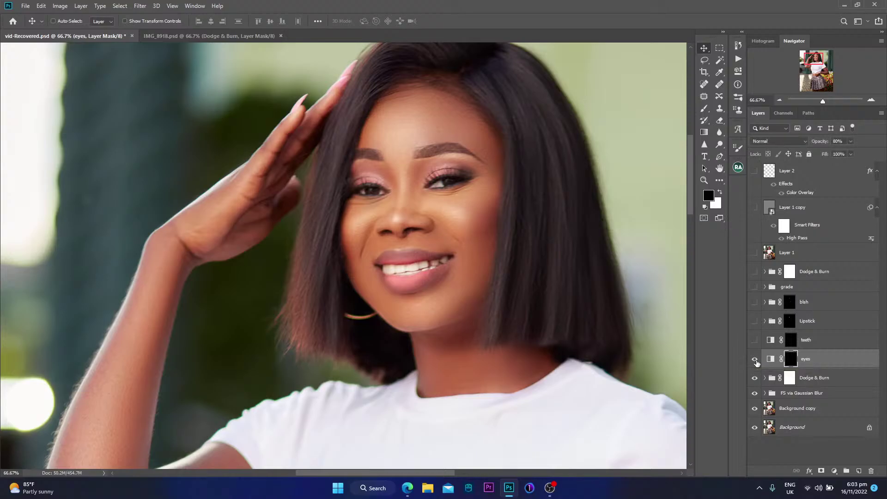
pyautogui.click(756, 360)
pyautogui.click(755, 360)
# - Select and show the Lipstick group, comparing the lip color with and without it
pyautogui.click(822, 325)
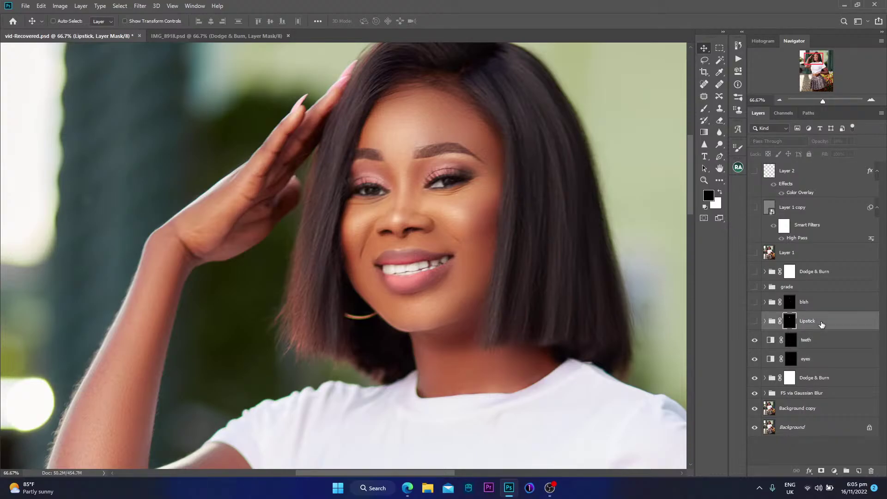
pyautogui.click(755, 323)
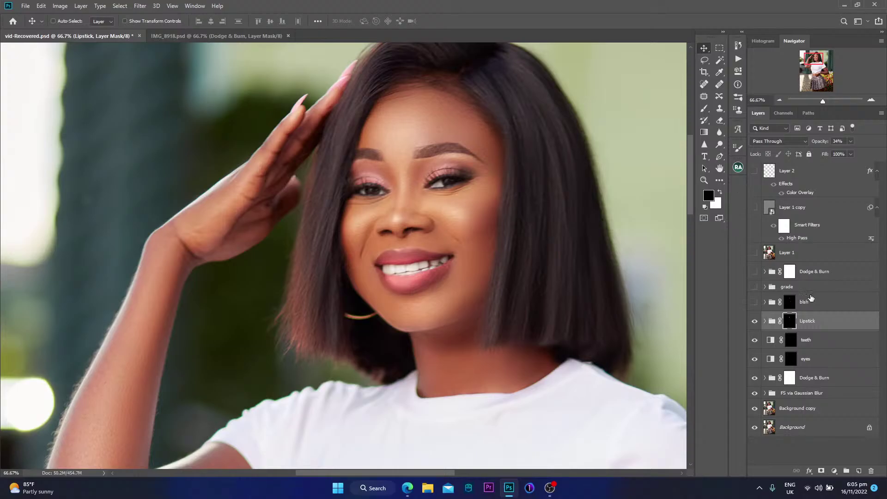
pyautogui.click(755, 322)
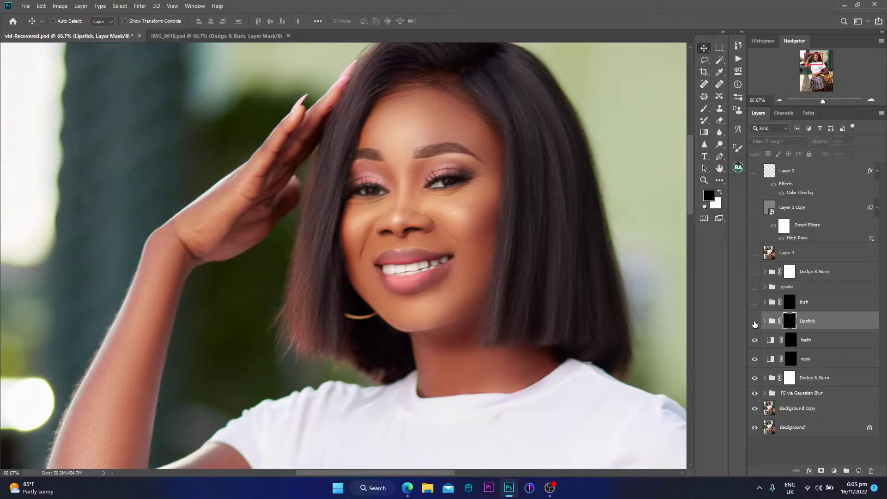
pyautogui.click(756, 323)
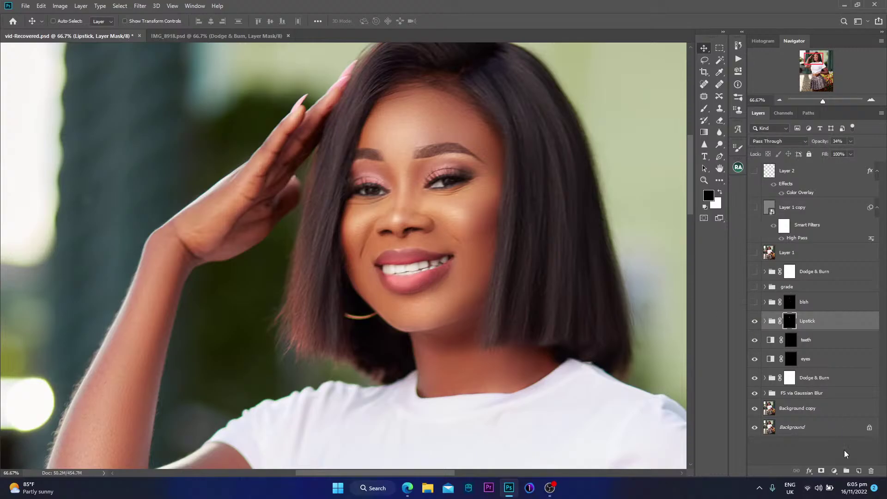
# - Try a Hue/Saturation adjustment layer with an inverted mask above the Lipstick group and delete it
pyautogui.click(833, 471)
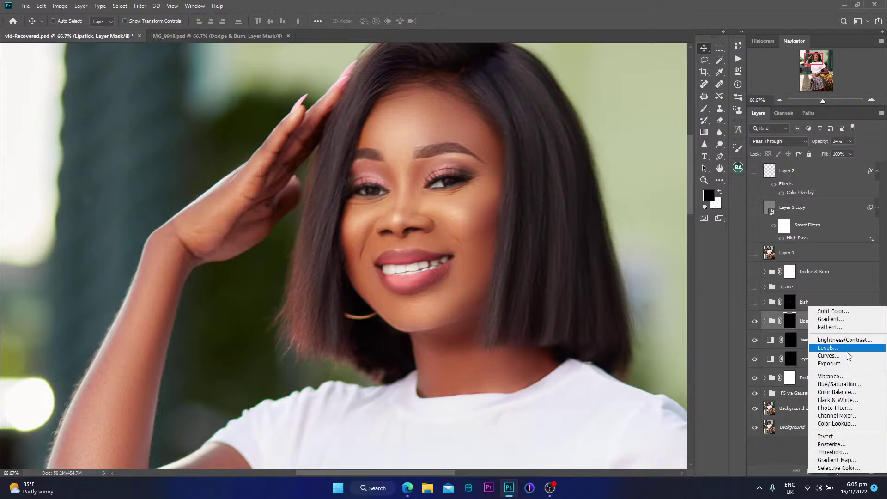
pyautogui.click(835, 384)
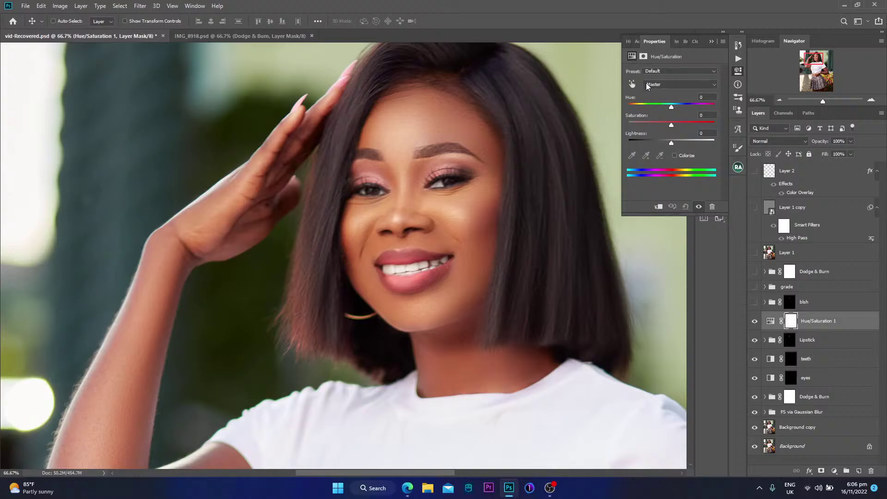
pyautogui.moveTo(671, 127); pyautogui.dragTo(674, 128)
pyautogui.click(711, 41)
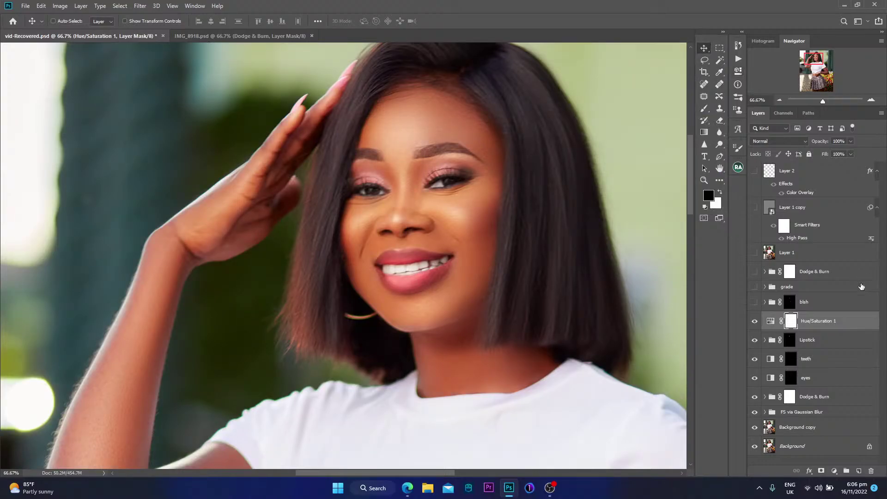
pyautogui.hotkey('ctrl', 'i')
pyautogui.hotkey('ctrl', 'i')
pyautogui.press('Delete')
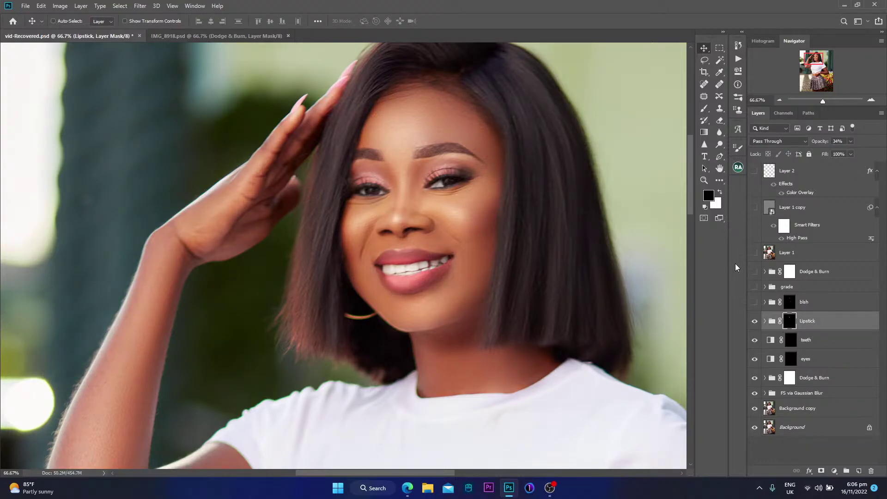
# - Compare the lips again by hiding and showing the Lipstick group
pyautogui.click(755, 321)
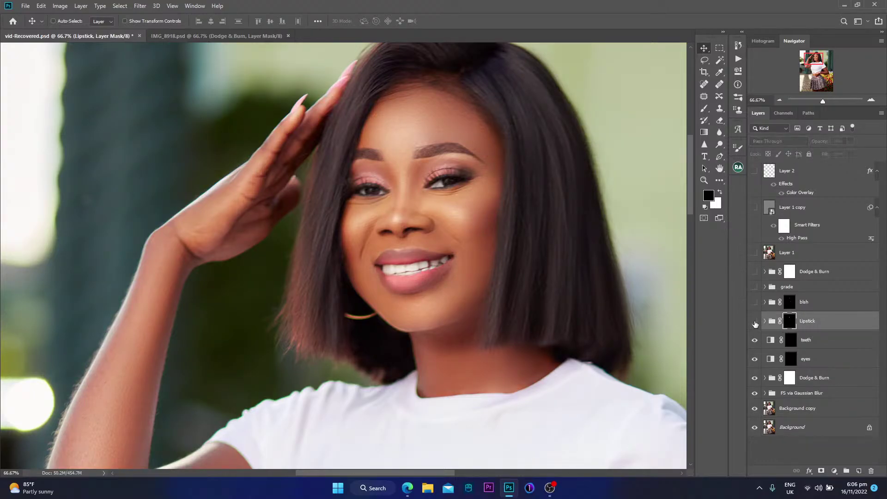
pyautogui.click(754, 322)
pyautogui.click(755, 321)
pyautogui.click(754, 321)
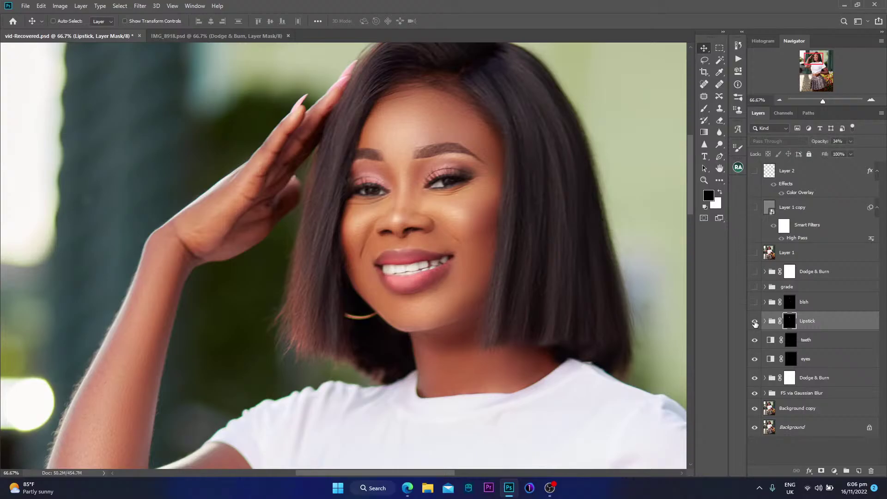
# - Show and select the blsh group, comparing the cheeks with and without it at different zoom levels
pyautogui.click(754, 303)
pyautogui.click(841, 305)
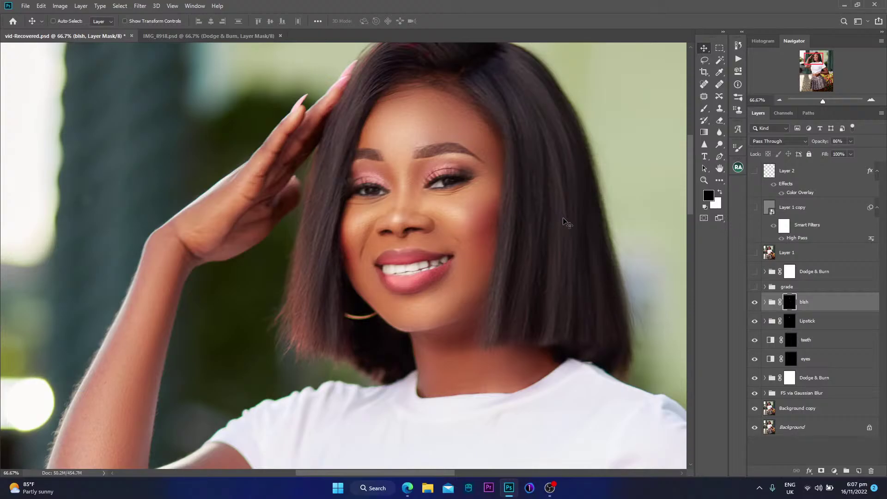
pyautogui.press('z')
pyautogui.moveTo(546, 221); pyautogui.dragTo(501, 226)
pyautogui.press('v')
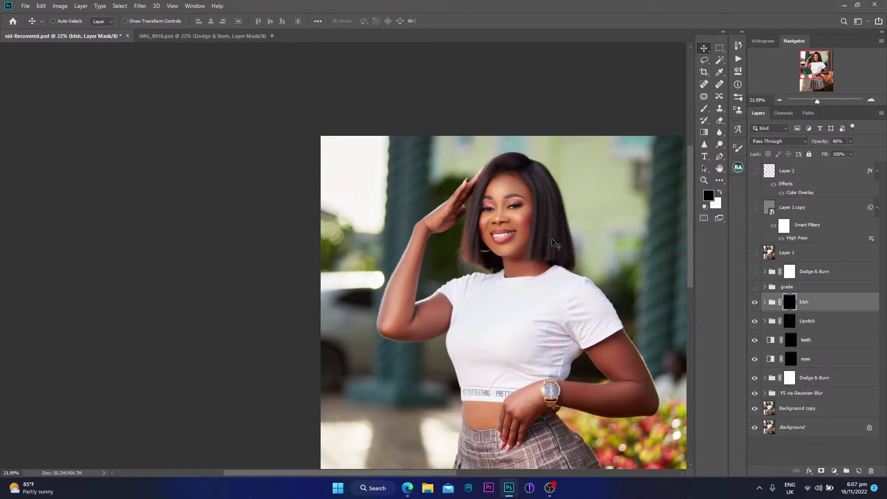
pyautogui.click(754, 304)
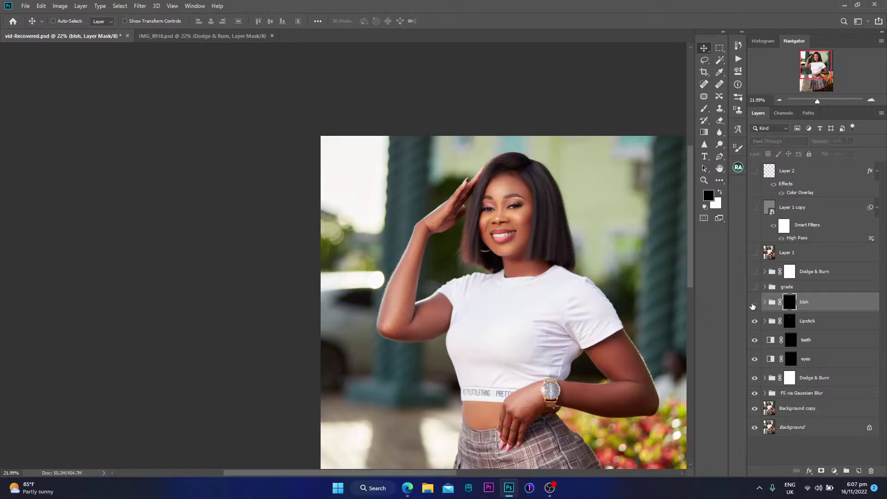
pyautogui.click(753, 303)
pyautogui.press('z')
pyautogui.moveTo(573, 194); pyautogui.dragTo(611, 211)
pyautogui.press('v')
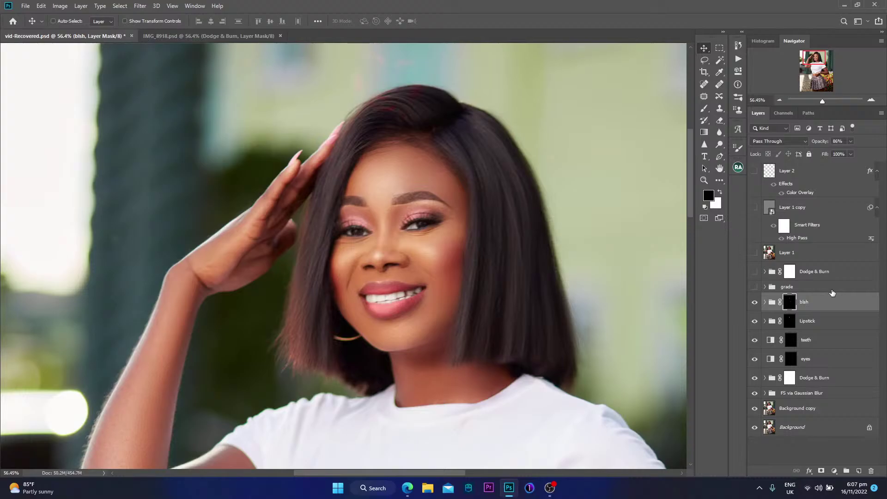
# - Show the grade group and compare the colors of the whole photo with and without it
pyautogui.click(755, 287)
pyautogui.hotkey('ctrl', '0')
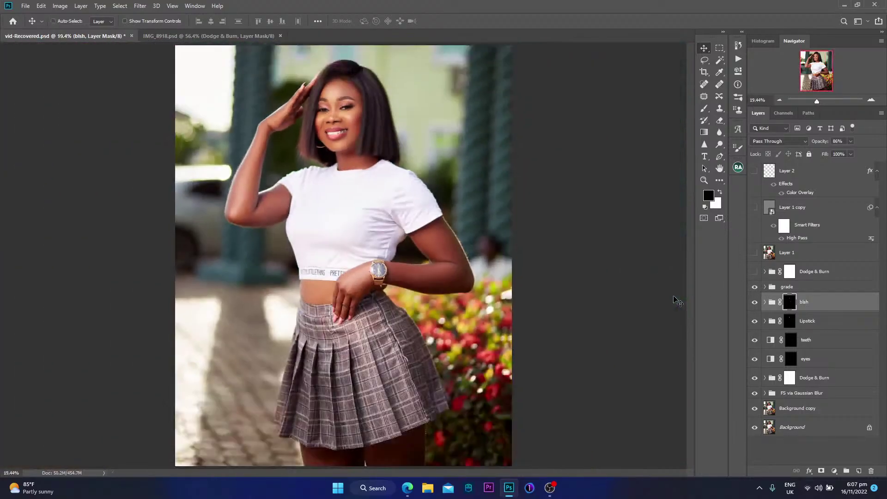
pyautogui.click(756, 287)
pyautogui.click(755, 288)
# - Expand the grade group and hide Selective Color 1, Color Balance 1 and Levels 1, leaving Gradient Map 1 selected
pyautogui.click(765, 287)
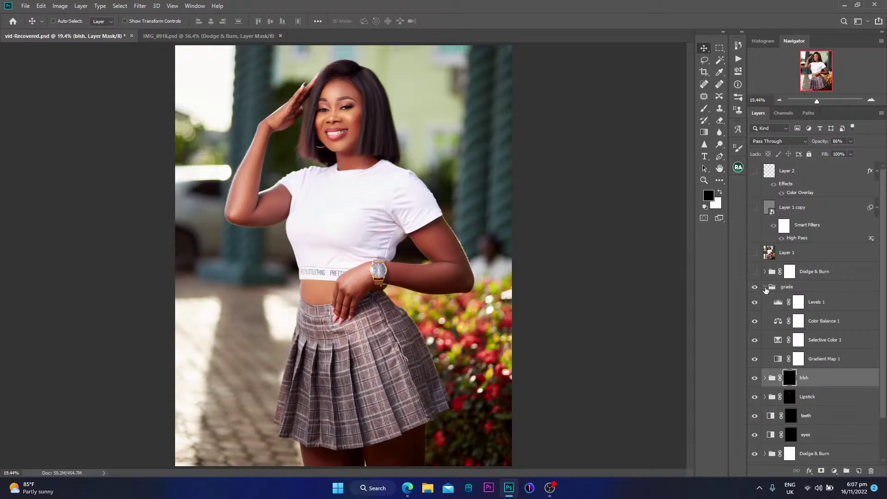
pyautogui.click(855, 362)
pyautogui.click(755, 340)
pyautogui.moveTo(755, 324); pyautogui.dragTo(755, 302)
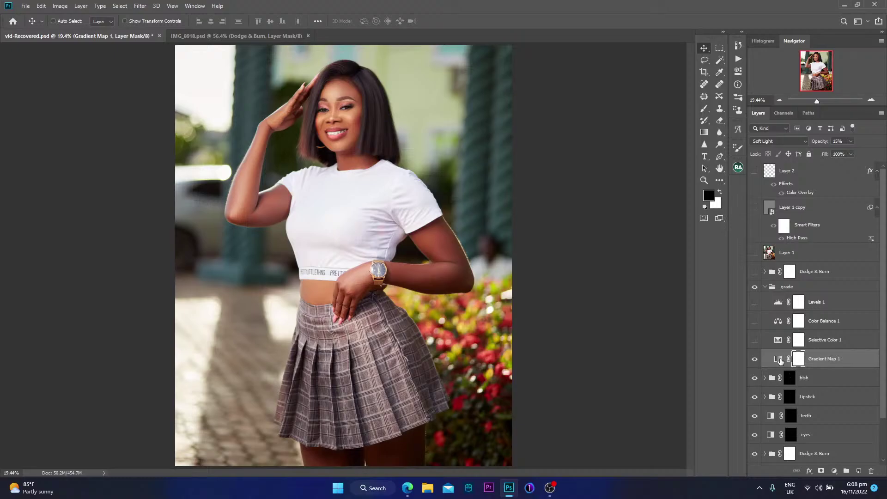
# - Examine the gradient and color stops of Gradient Map 1 in the Gradient Editor
pyautogui.doubleClick(781, 359)
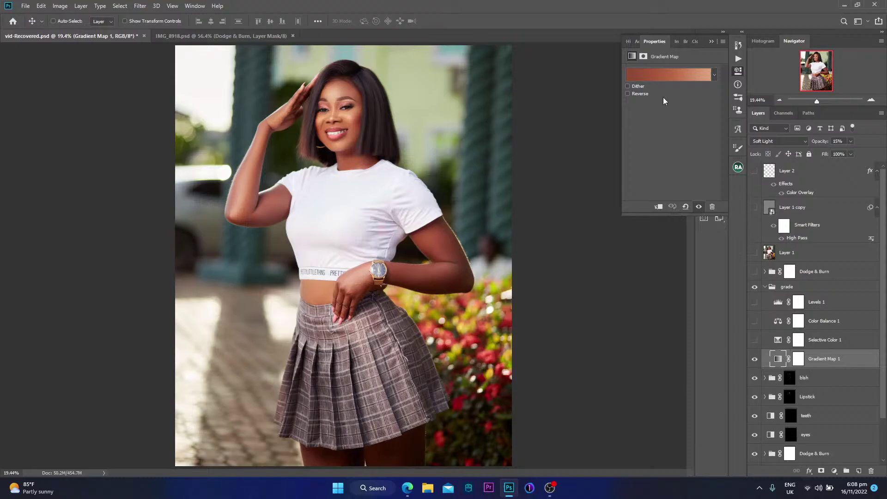
pyautogui.click(664, 76)
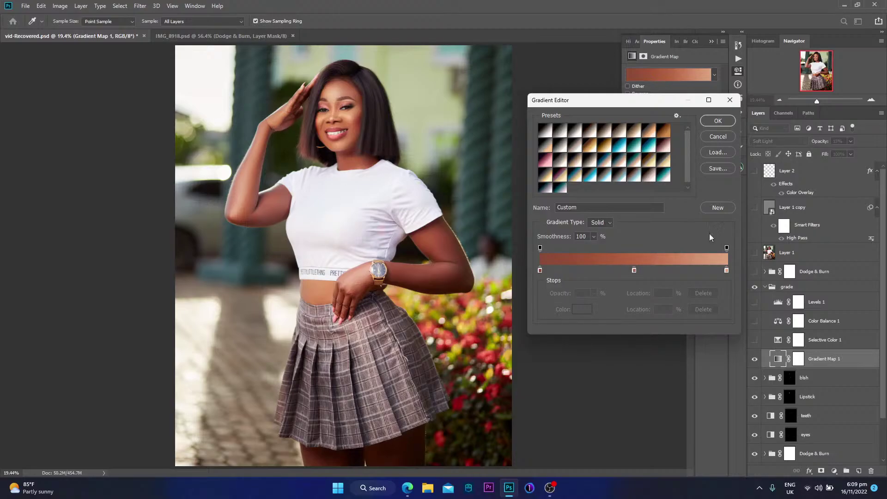
pyautogui.click(707, 123)
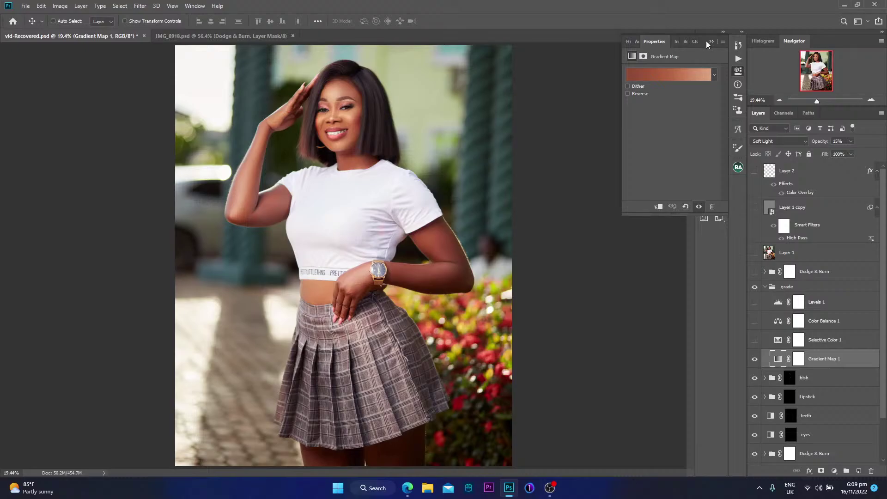
pyautogui.click(713, 42)
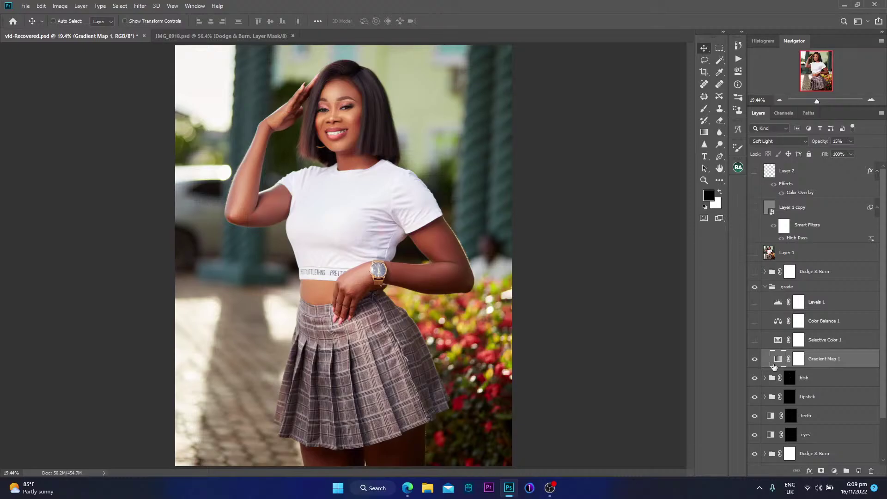
# - Show Selective Color 1 and review its slider values for Whites and another color range
pyautogui.click(754, 341)
pyautogui.doubleClick(778, 341)
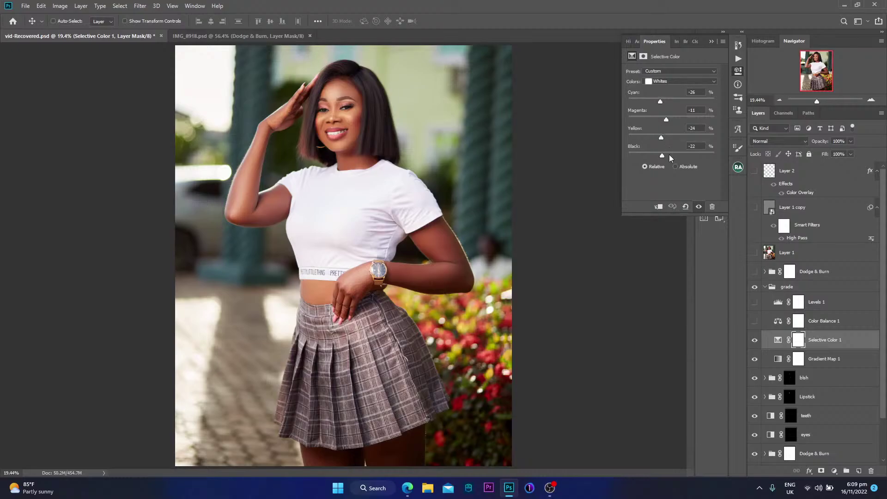
pyautogui.click(686, 146)
pyautogui.click(675, 82)
pyautogui.click(667, 91)
pyautogui.click(695, 128)
pyautogui.moveTo(694, 128); pyautogui.dragTo(691, 127)
pyautogui.click(715, 43)
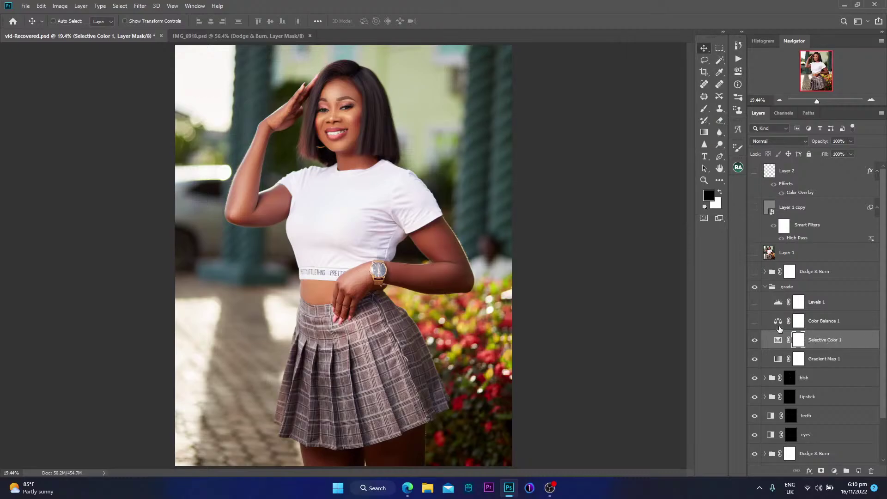
# - Compare the photo repeatedly with Selective Color 1 hidden and shown, leaving the layer on
pyautogui.click(755, 341)
pyautogui.click(754, 341)
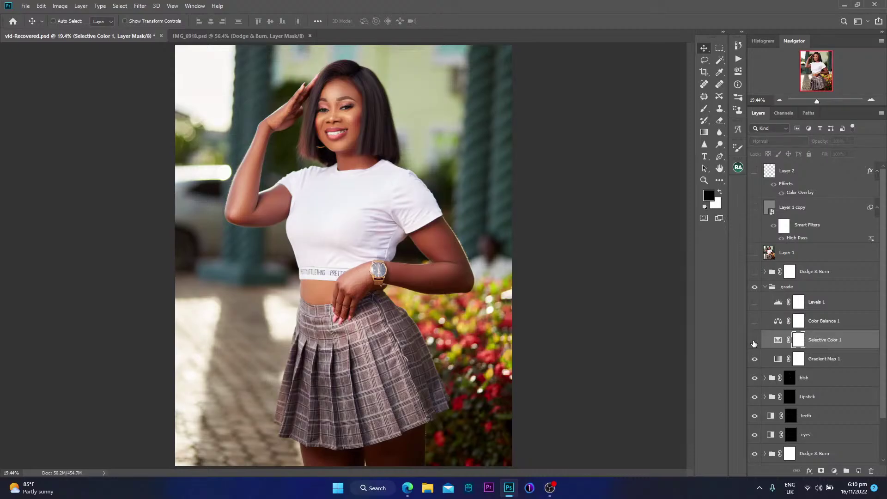
pyautogui.click(755, 341)
pyautogui.click(755, 341)
pyautogui.click(755, 341)
pyautogui.click(753, 341)
pyautogui.click(753, 341)
pyautogui.click(753, 342)
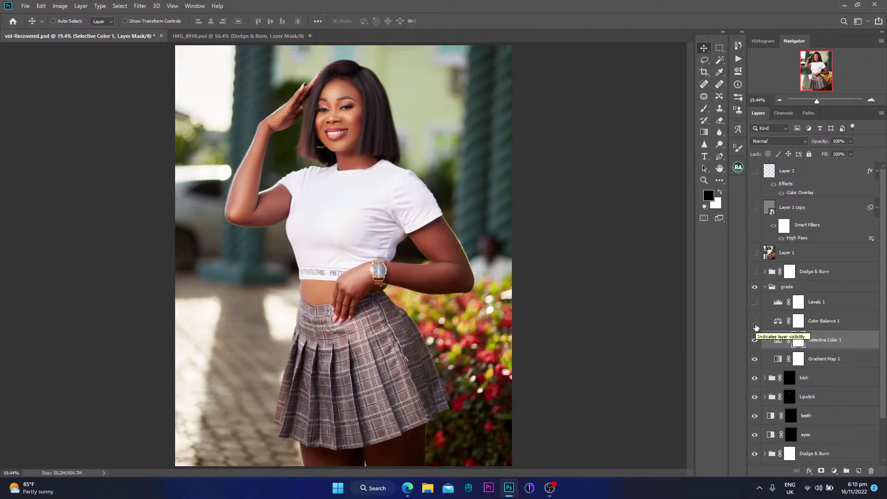
# - Show Color Balance 1 and review its settings for the midtones, shadows and highlights
pyautogui.click(756, 325)
pyautogui.click(779, 327)
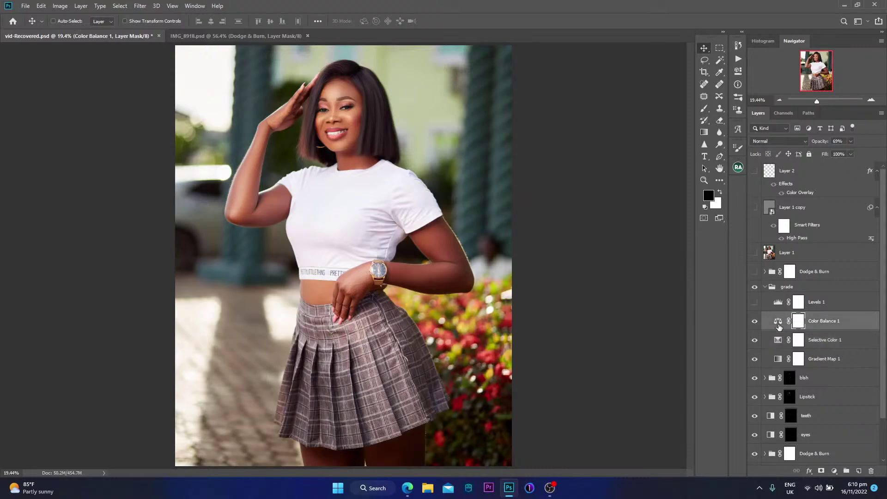
pyautogui.doubleClick(779, 324)
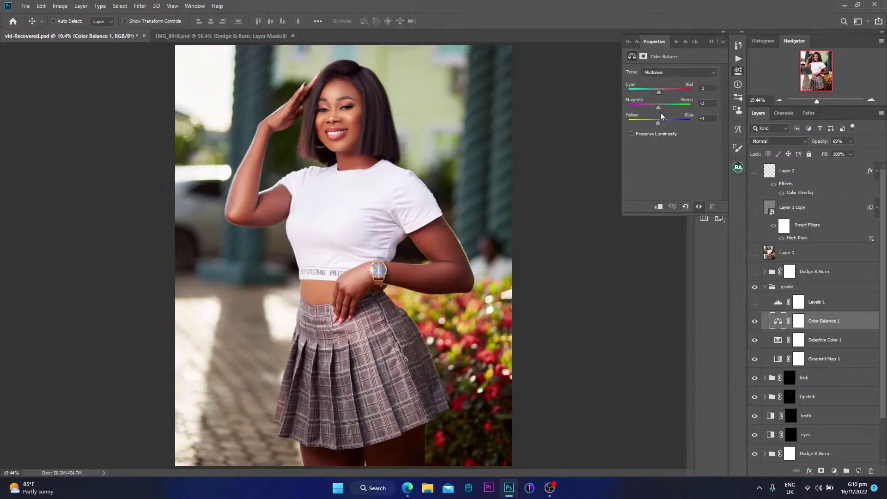
pyautogui.click(692, 73)
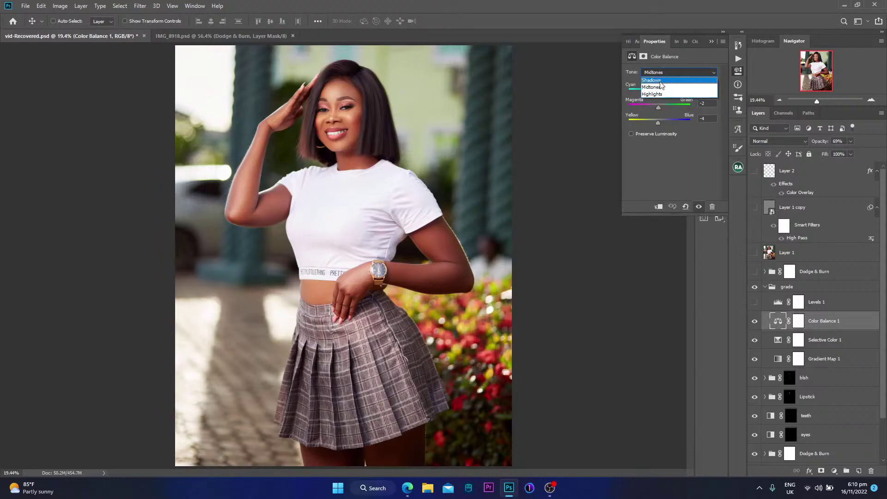
pyautogui.click(667, 81)
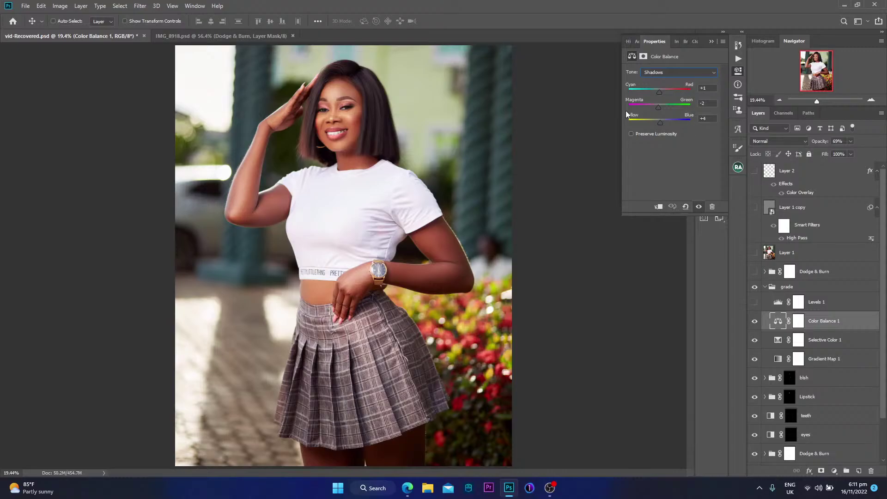
pyautogui.click(660, 74)
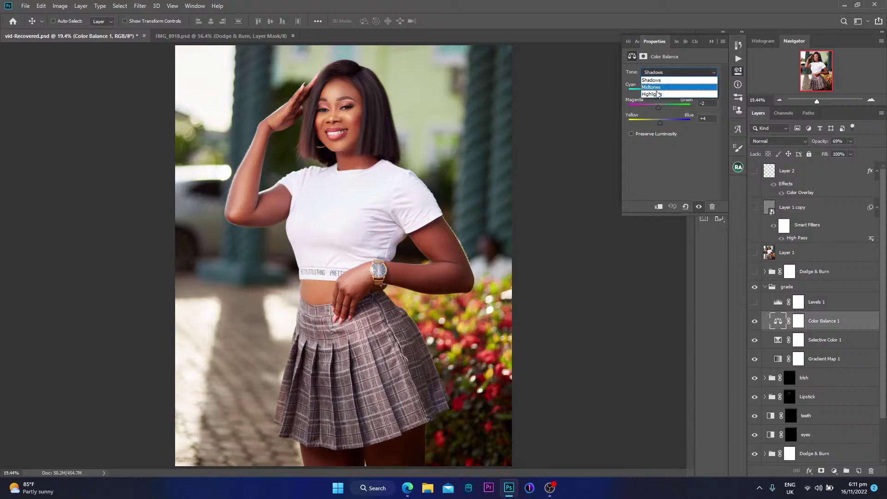
pyautogui.click(661, 95)
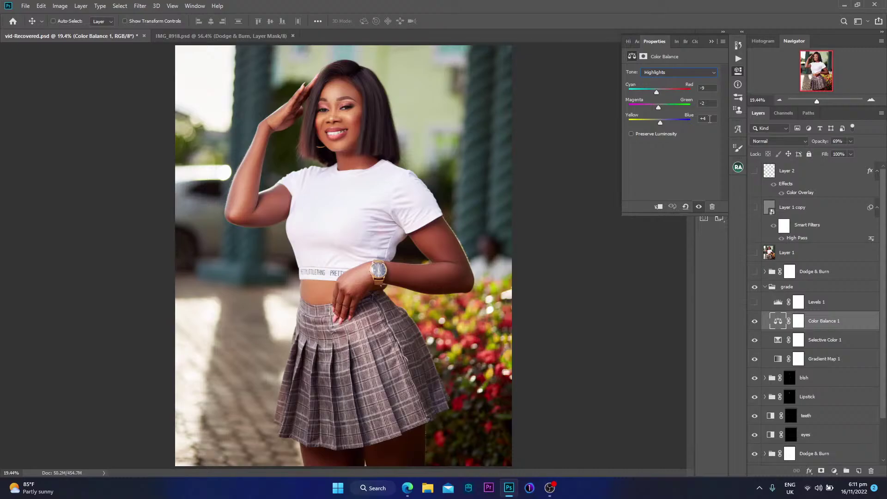
pyautogui.click(712, 102)
pyautogui.click(680, 74)
pyautogui.click(703, 88)
pyautogui.click(712, 42)
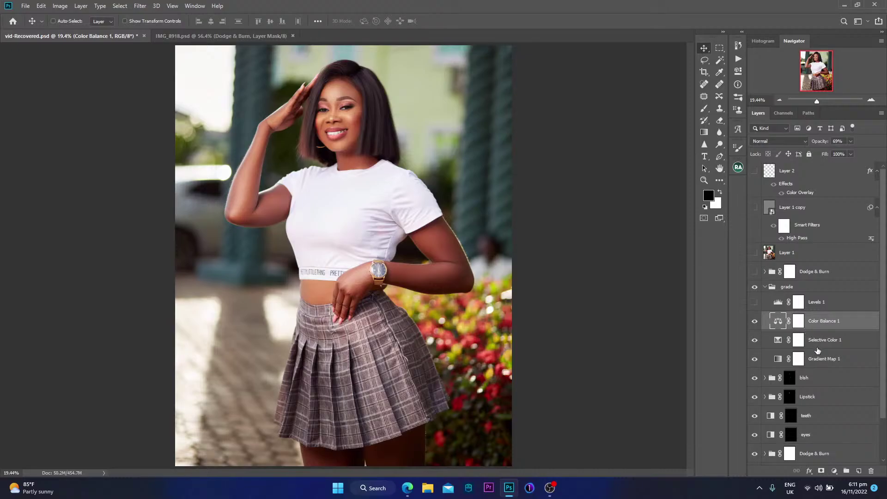
# - Show and select Levels 1 in the grade group, comparing the photo with and without it
pyautogui.click(754, 302)
pyautogui.click(836, 308)
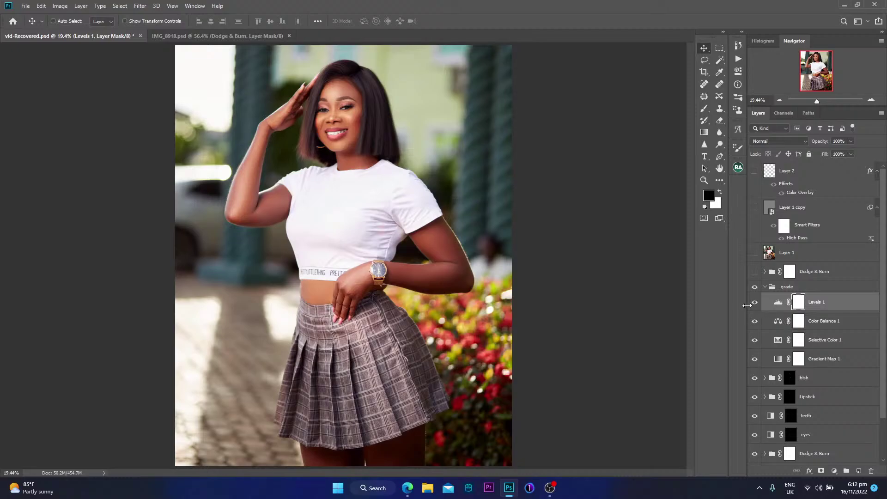
pyautogui.click(755, 304)
pyautogui.click(755, 303)
pyautogui.click(755, 303)
pyautogui.click(754, 303)
# - Collapse the grade group and compare the photo with the complete color grade hidden and shown
pyautogui.click(766, 288)
pyautogui.click(757, 288)
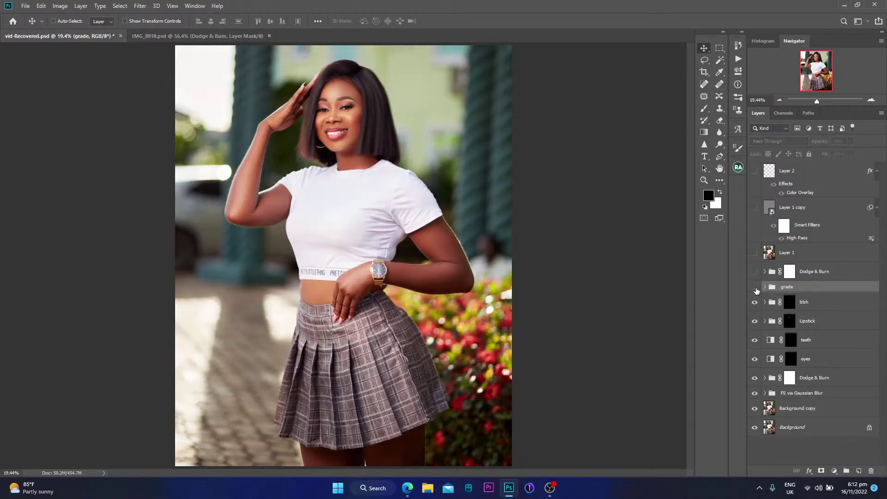
pyautogui.click(755, 288)
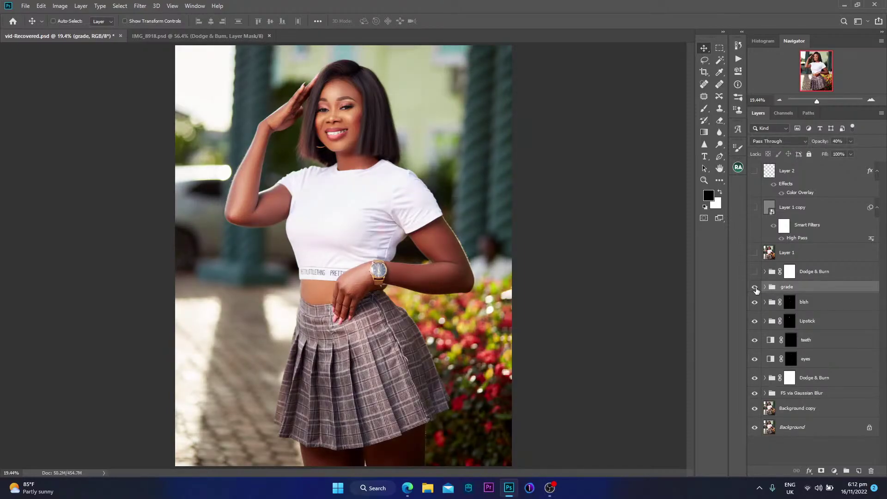
pyautogui.click(756, 289)
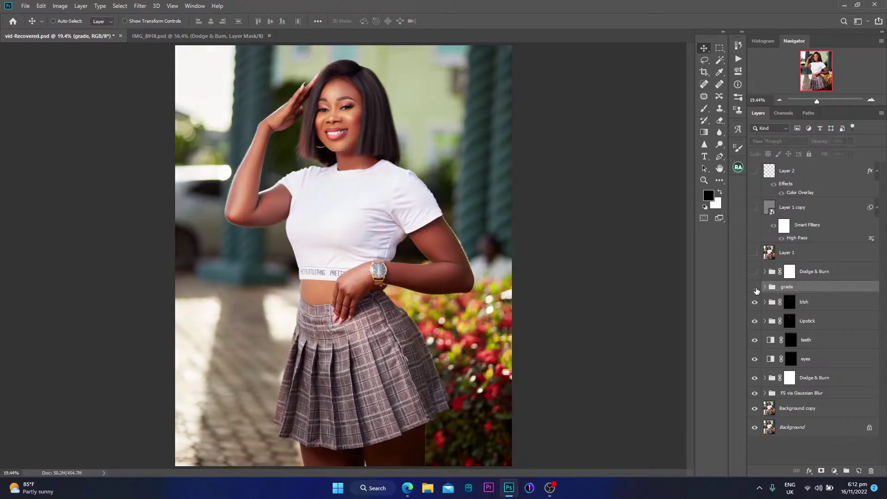
pyautogui.click(756, 288)
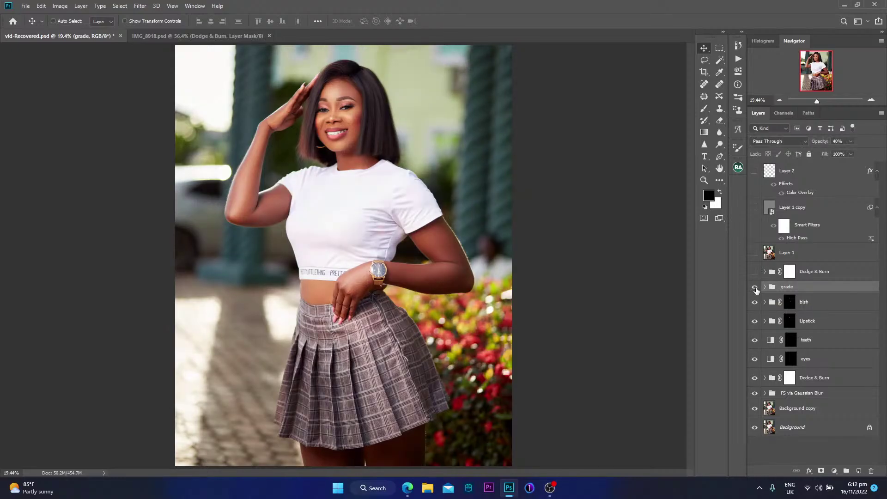
pyautogui.click(756, 288)
pyautogui.click(756, 288)
# - Select and show the Dodge & Burn group above the grade group, comparing the photo with and without it
pyautogui.click(855, 277)
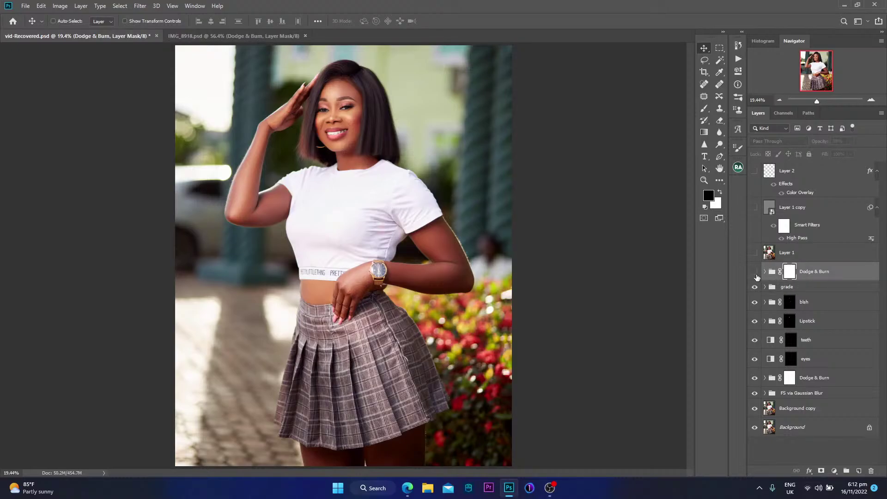
pyautogui.click(843, 387)
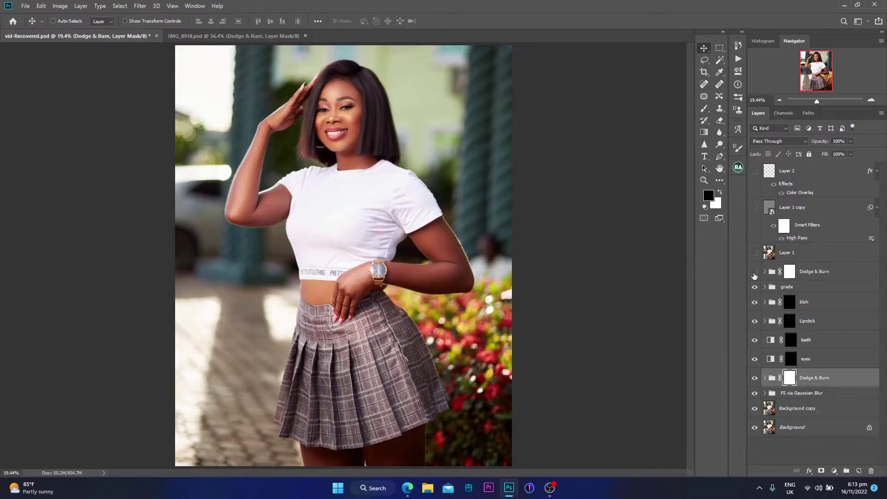
pyautogui.click(754, 276)
pyautogui.click(838, 272)
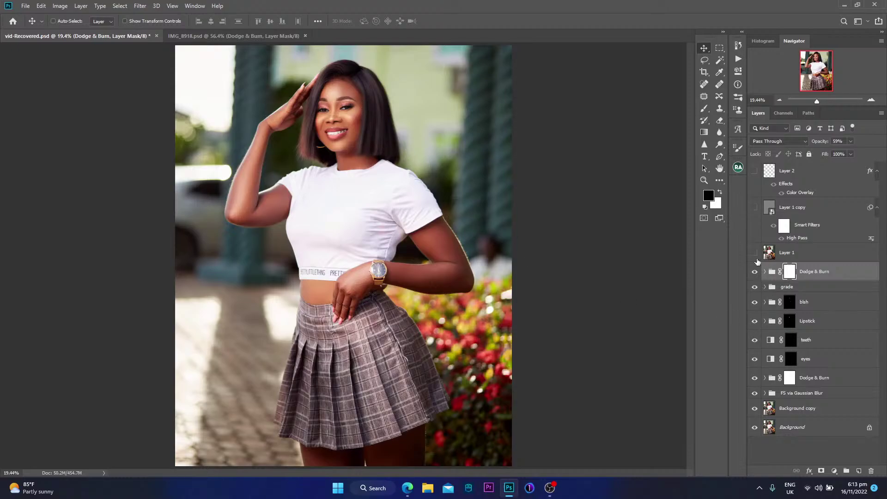
pyautogui.click(755, 272)
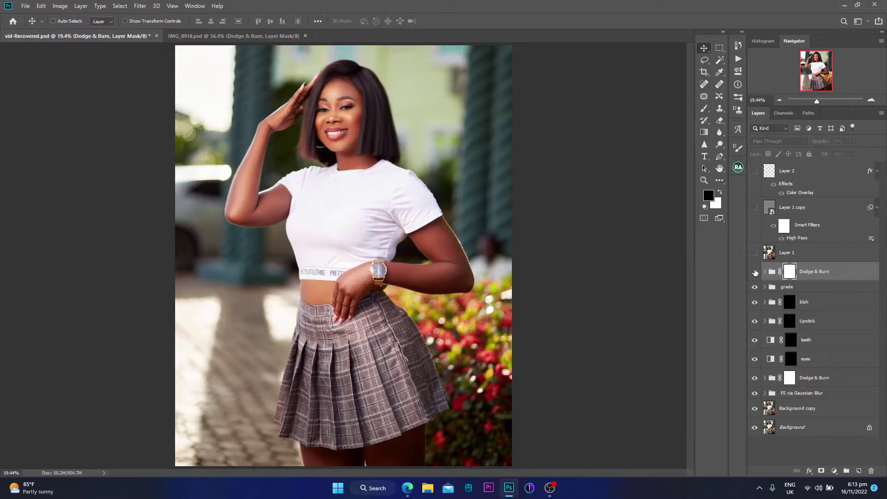
pyautogui.click(756, 273)
# - Compare the woman's face and upper body up close with the upper Dodge & Burn group repeatedly hidden and shown, leaving it on
pyautogui.click(871, 100)
pyautogui.click(871, 99)
pyautogui.scroll(2, 478, 215)
pyautogui.scroll(1, 479, 215)
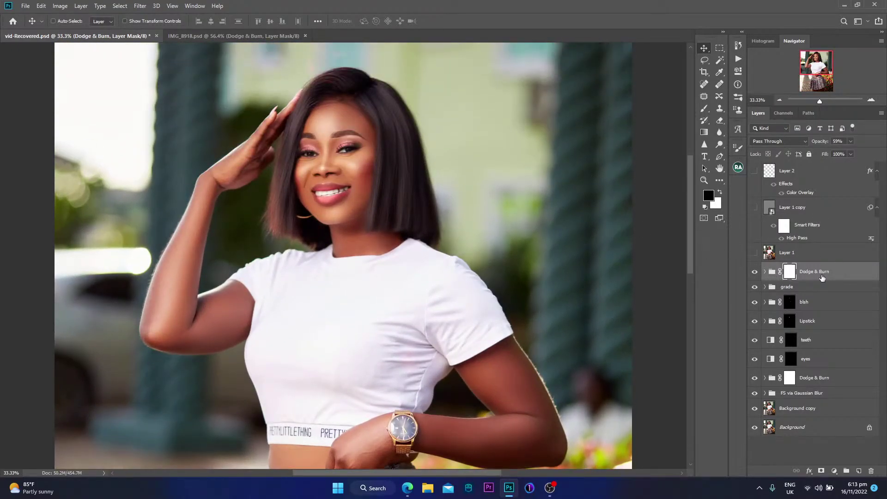
pyautogui.click(755, 272)
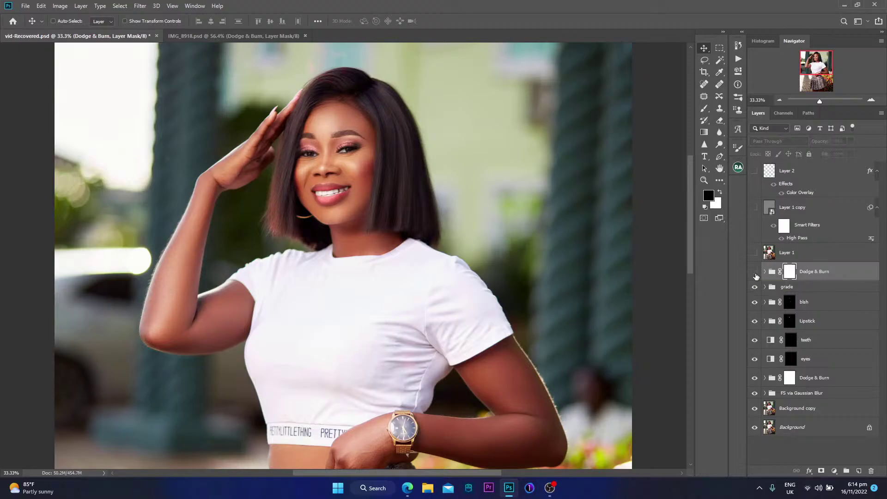
pyautogui.click(755, 272)
pyautogui.click(755, 272)
pyautogui.click(755, 273)
pyautogui.click(755, 272)
pyautogui.click(756, 273)
pyautogui.click(755, 272)
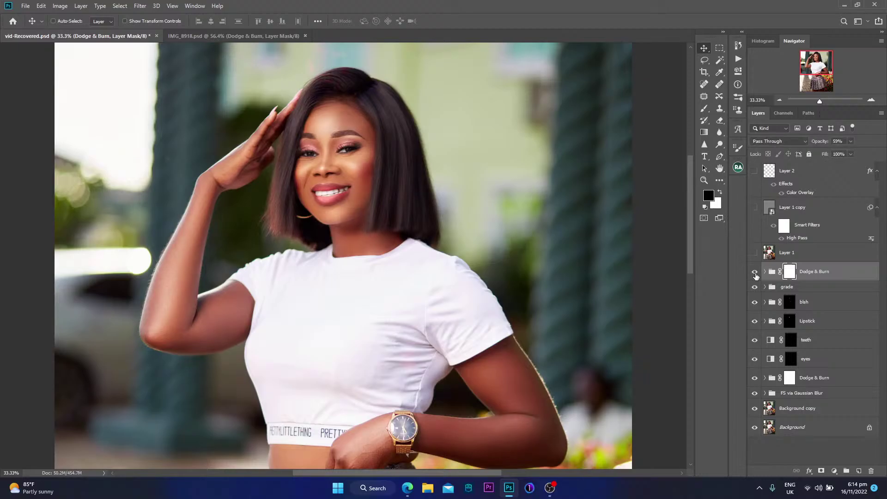
# - Select Layer 1 above the upper Dodge & Burn group and make it visible
pyautogui.press('z')
pyautogui.moveTo(398, 189); pyautogui.dragTo(387, 190)
pyautogui.press('v')
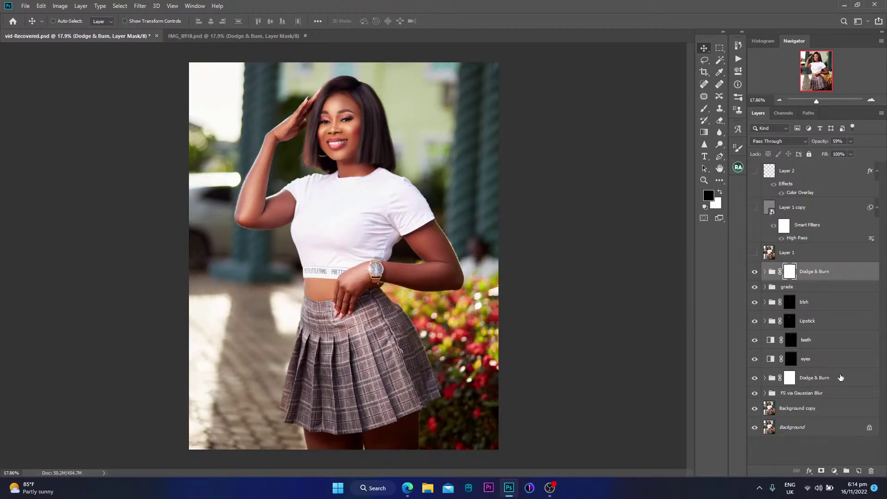
pyautogui.click(806, 252)
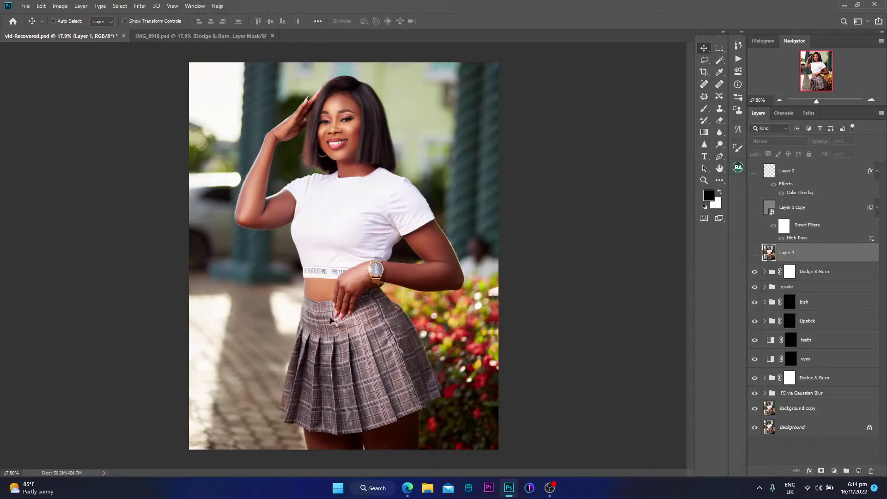
pyautogui.click(755, 253)
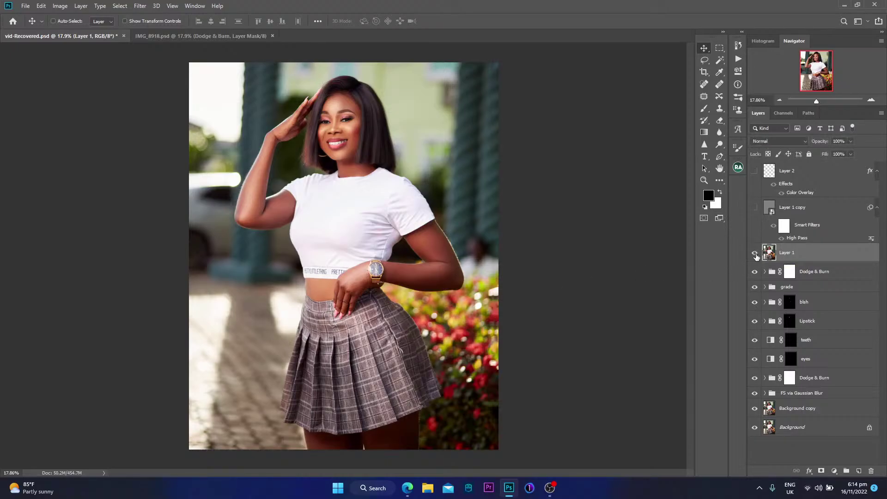
# - Examine the Liquify filter's Forward Warp tool and its brush options on Layer 1 without applying anything
pyautogui.click(140, 6)
pyautogui.click(151, 79)
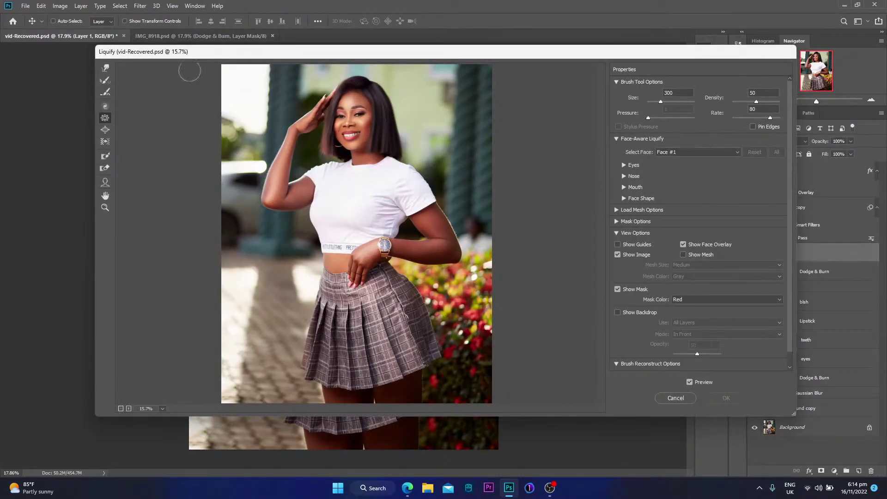
pyautogui.click(106, 68)
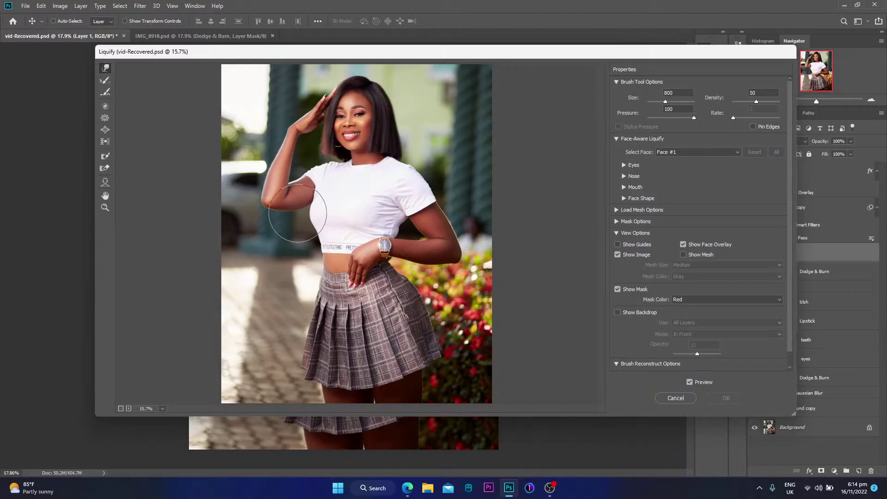
pyautogui.click(670, 398)
# - Compare the woman's body shape with Layer 1 hidden and shown, leaving the layer on
pyautogui.click(755, 252)
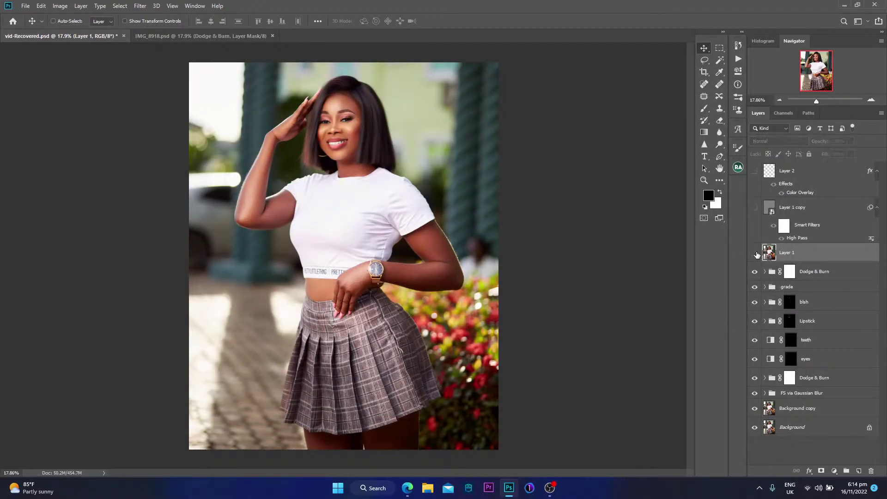
pyautogui.click(755, 253)
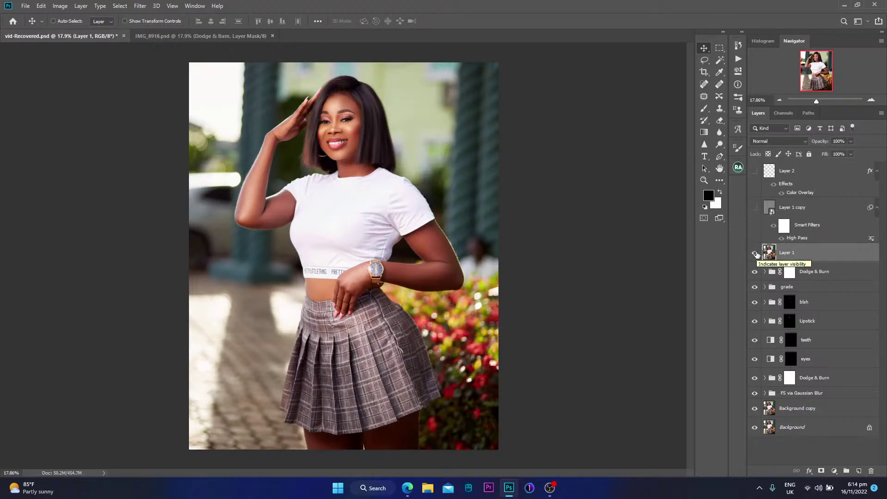
pyautogui.click(755, 253)
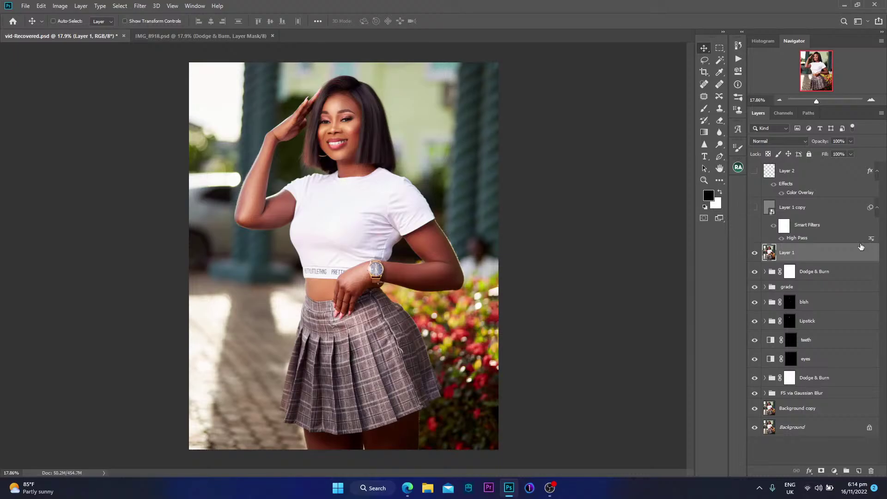
# - Show Layer 1 copy, the layer carrying the High Pass smart filter
pyautogui.click(756, 209)
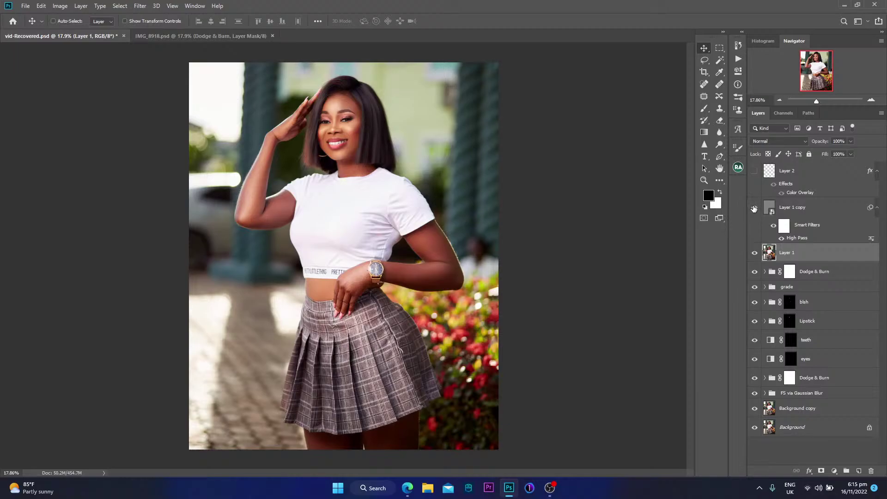
pyautogui.click(754, 173)
pyautogui.press('ctrl')
# - Compare the original Background alone with the complete retouch repeatedly, leaving all the retouching layers visible
pyautogui.keyDown('alt'); pyautogui.click(756, 428); pyautogui.keyUp('alt')
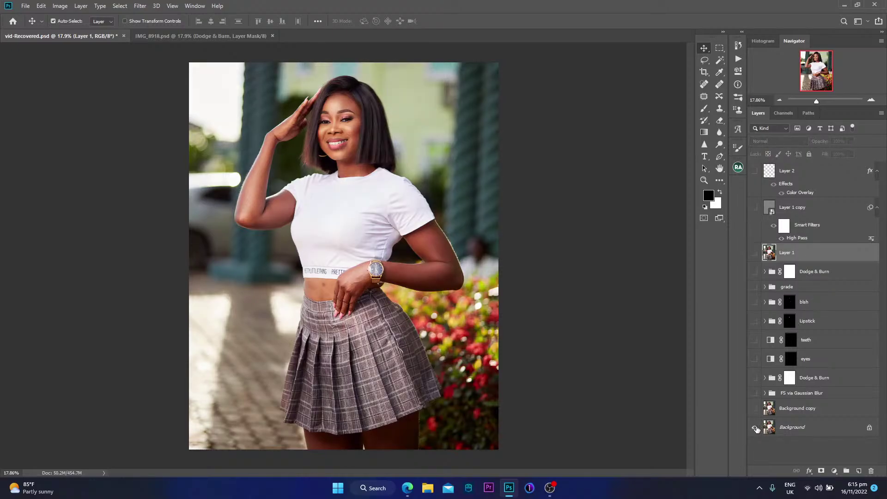
pyautogui.keyDown('alt'); pyautogui.click(756, 428); pyautogui.keyUp('alt')
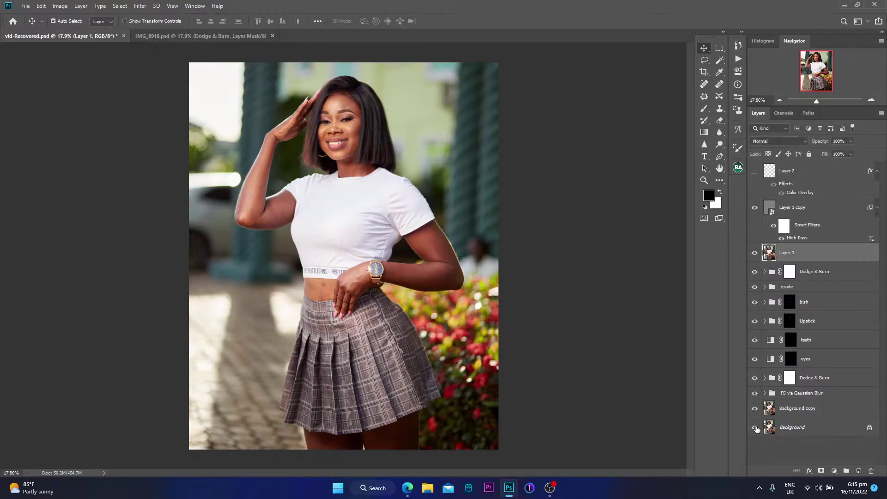
pyautogui.keyDown('alt'); pyautogui.click(756, 428); pyautogui.keyUp('alt')
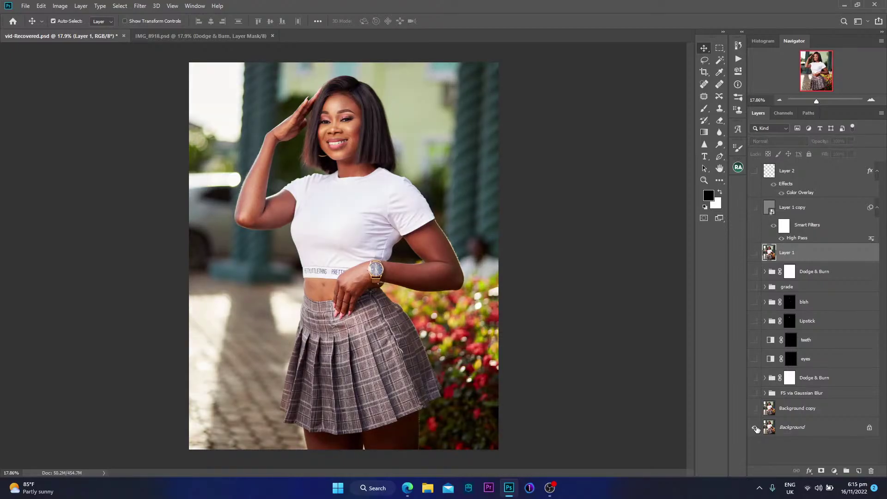
pyautogui.keyDown('alt'); pyautogui.click(756, 428); pyautogui.keyUp('alt')
pyautogui.keyDown('alt'); pyautogui.click(756, 428); pyautogui.keyUp('alt')
pyautogui.keyDown('alt'); pyautogui.click(756, 428); pyautogui.keyUp('alt')
pyautogui.keyDown('alt'); pyautogui.click(755, 428); pyautogui.keyUp('alt')
pyautogui.keyDown('alt'); pyautogui.click(756, 428); pyautogui.keyUp('alt')
pyautogui.keyDown('alt'); pyautogui.click(756, 428); pyautogui.keyUp('alt')
pyautogui.keyDown('alt'); pyautogui.click(756, 428); pyautogui.keyUp('alt')
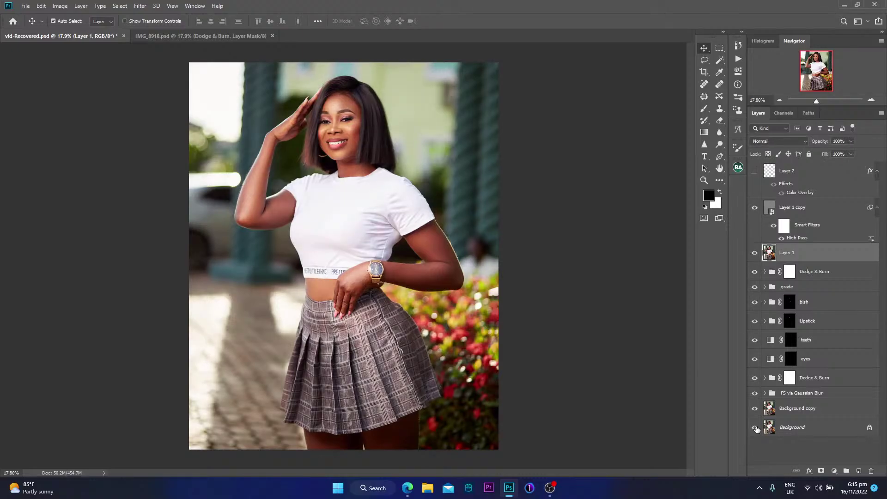
pyautogui.keyDown('alt'); pyautogui.click(756, 428); pyautogui.keyUp('alt')
pyautogui.keyDown('alt'); pyautogui.click(756, 428); pyautogui.keyUp('alt')
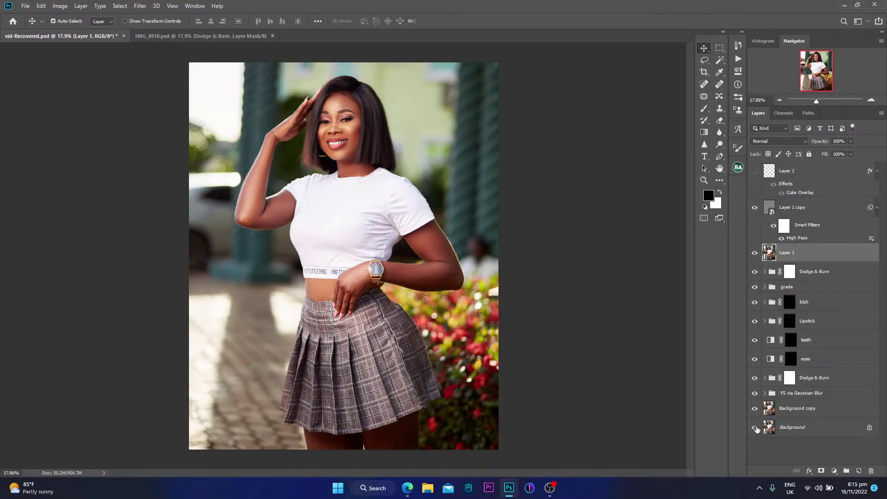